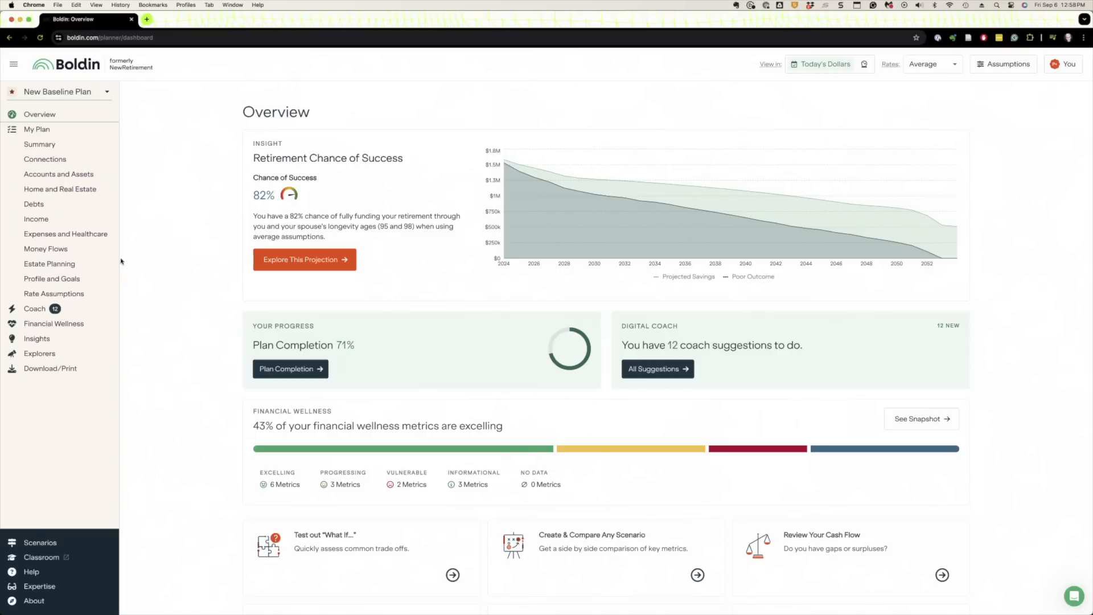
Examine the balances, tax types and rates of return of the savings accounts in Accounts and Assets
{"action": "left_click", "coordinate": [40, 174]}
{"action": "scroll", "coordinate": [259, 249], "scroll_direction": "down", "scroll_amount": 1}
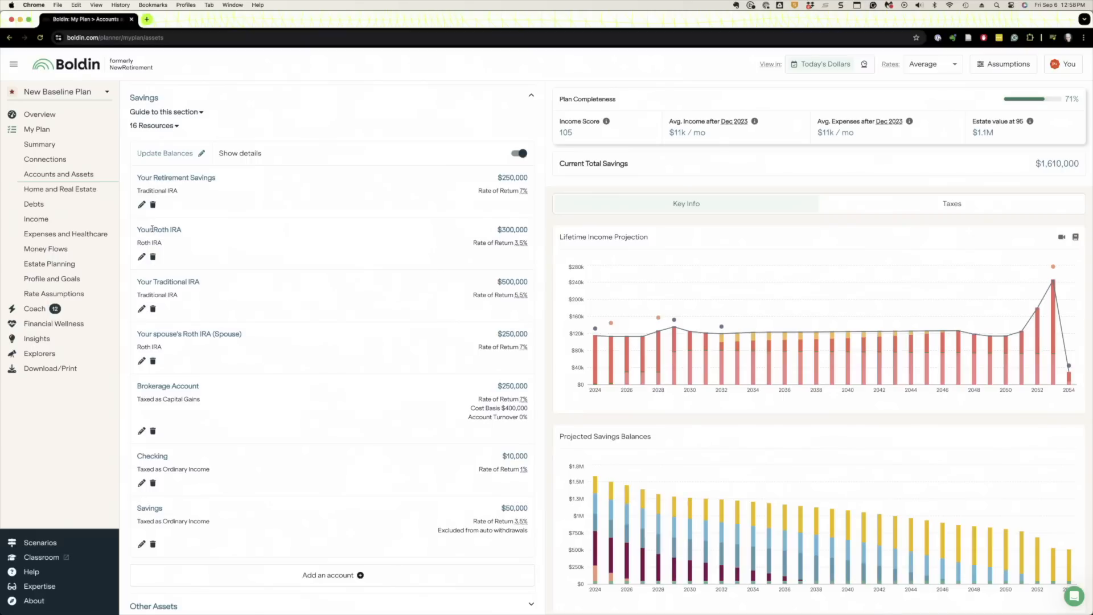
{"action": "scroll", "coordinate": [159, 260], "scroll_direction": "down", "scroll_amount": 3}
{"action": "scroll", "coordinate": [176, 320], "scroll_direction": "down", "scroll_amount": 1}
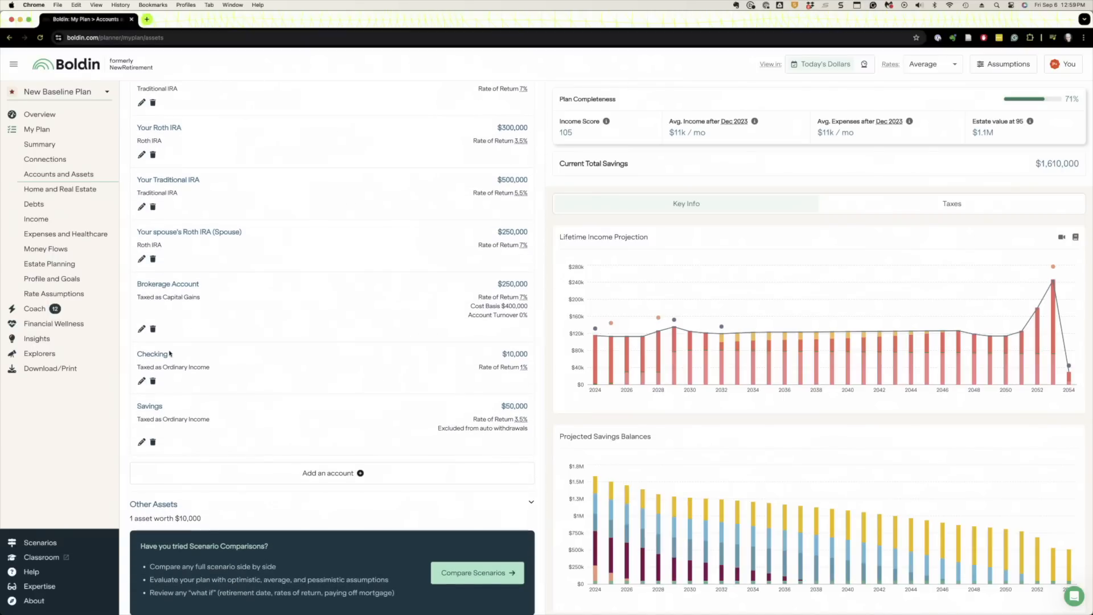
{"action": "scroll", "coordinate": [178, 426], "scroll_direction": "up", "scroll_amount": 4}
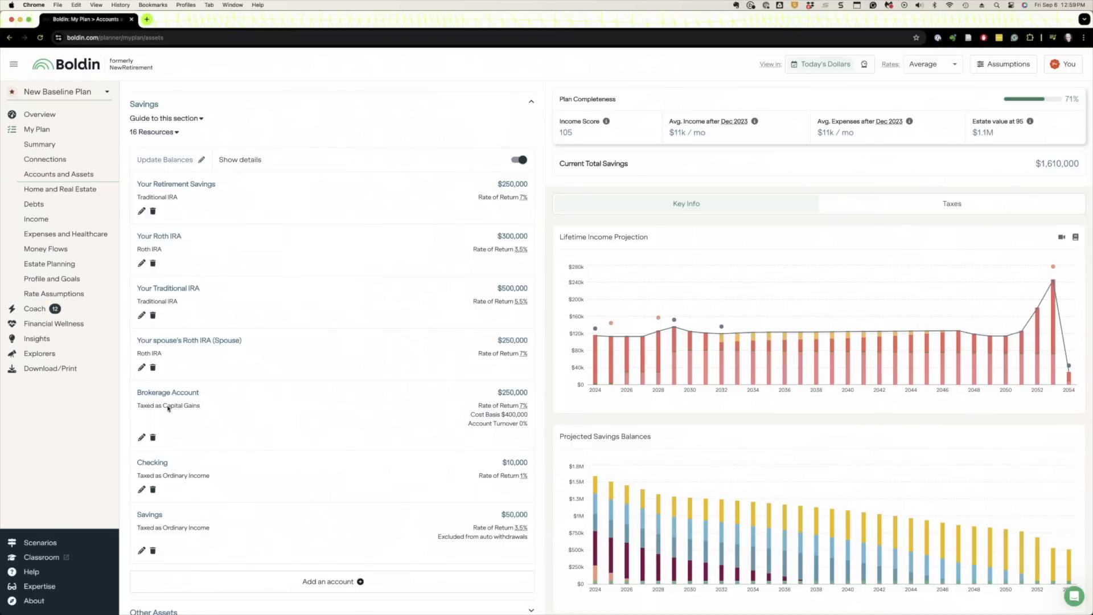
Examine the form for adding a transfer in Money Flows and close it without saving
{"action": "left_click", "coordinate": [43, 248]}
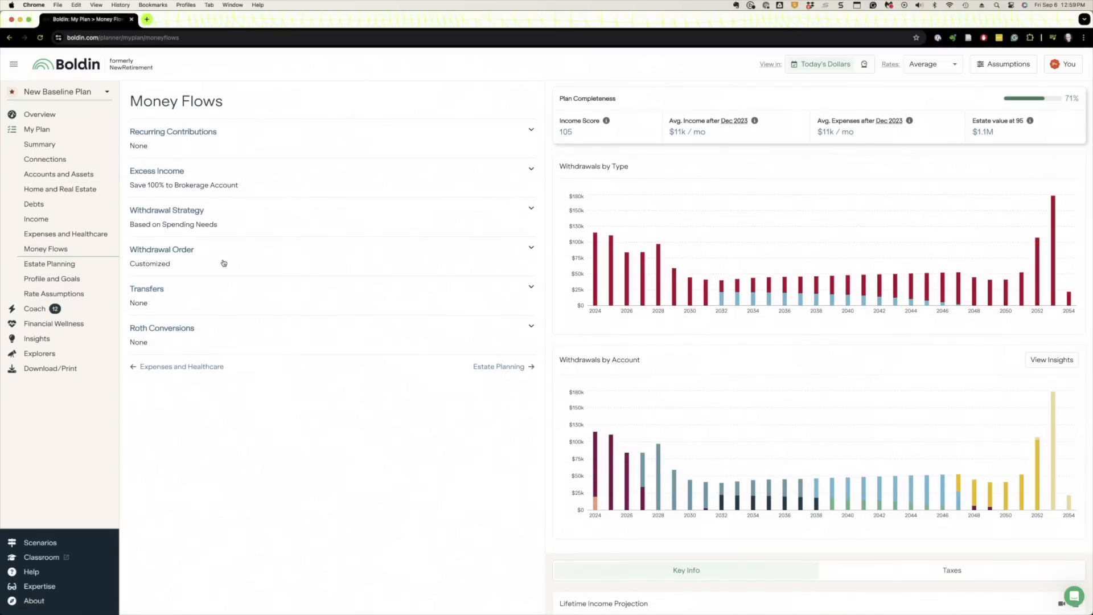
{"action": "left_click", "coordinate": [167, 297]}
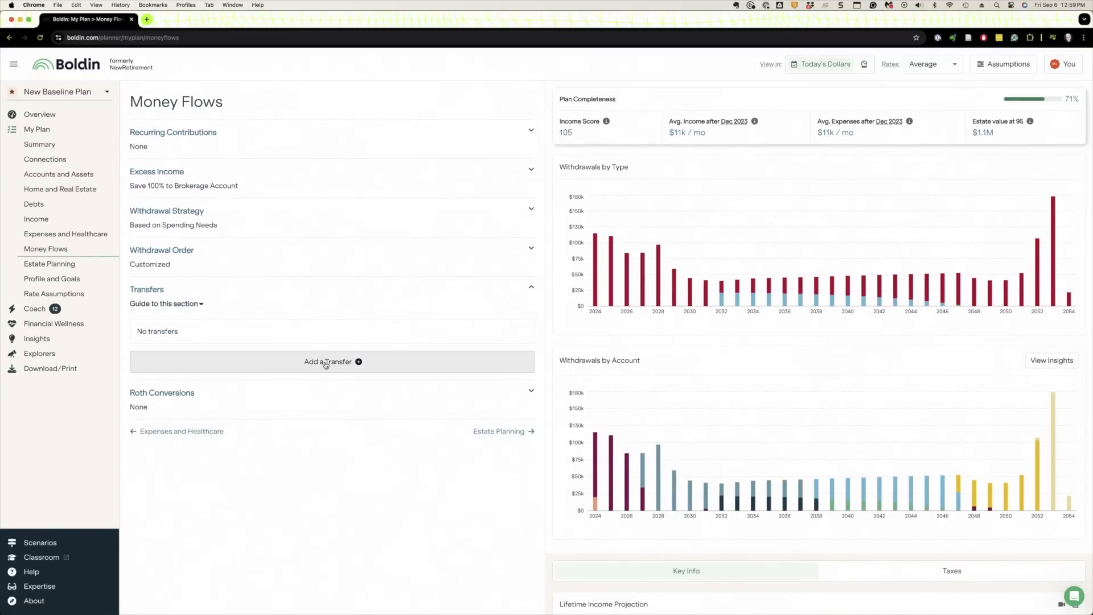
{"action": "left_click", "coordinate": [326, 363]}
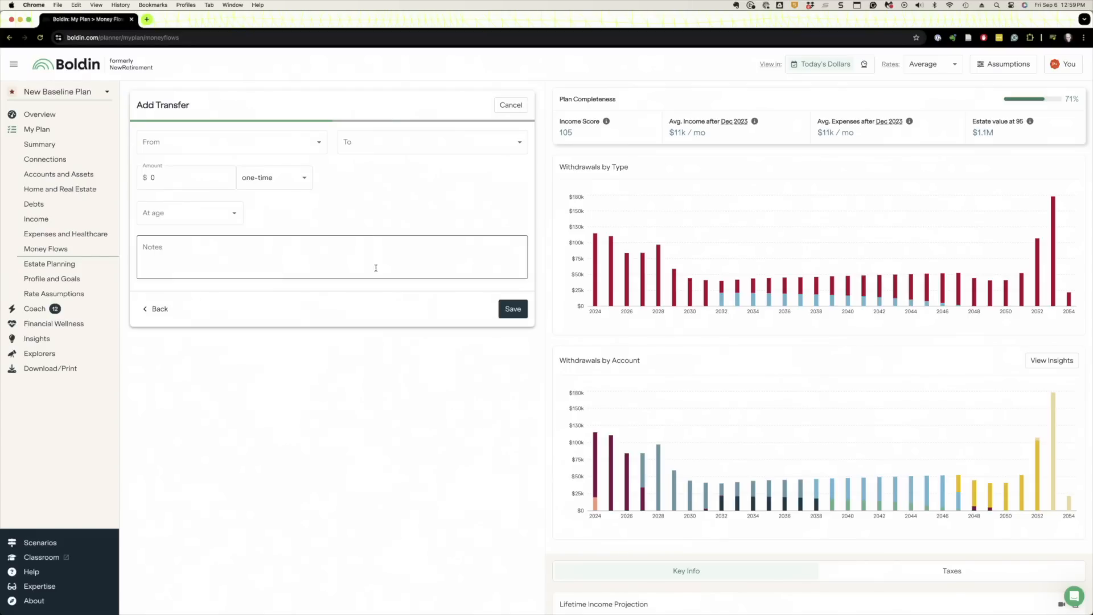
{"action": "left_click", "coordinate": [503, 113]}
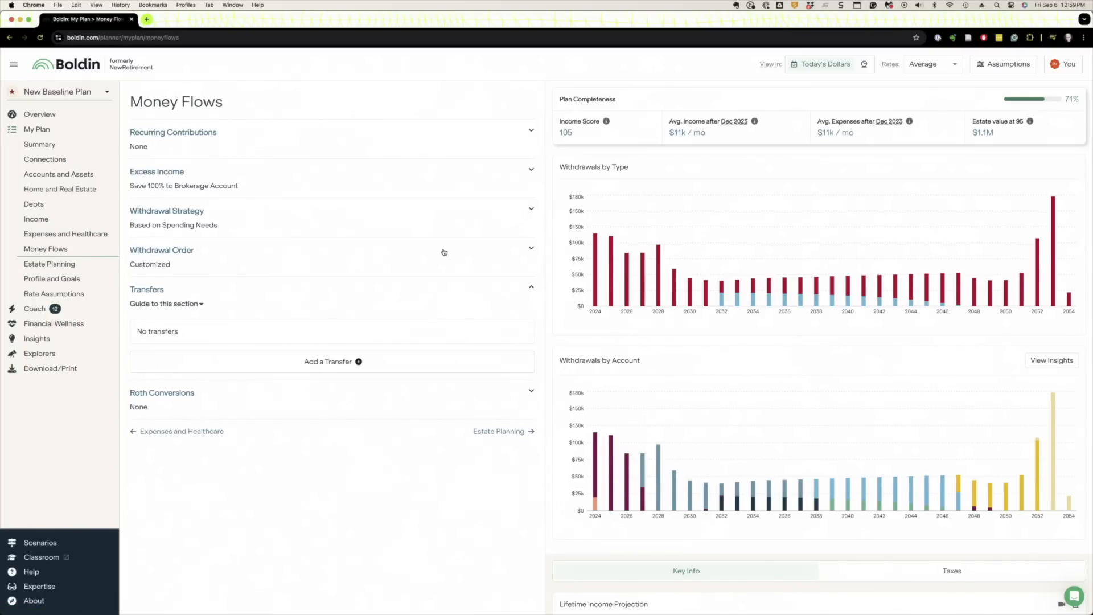
Set the plan's withdrawal order to Traditional and review the sequence of after-tax, pre-tax and Roth accounts
{"action": "left_click", "coordinate": [180, 250]}
{"action": "scroll", "coordinate": [199, 246], "scroll_direction": "down", "scroll_amount": 1}
{"action": "left_click", "coordinate": [216, 241]}
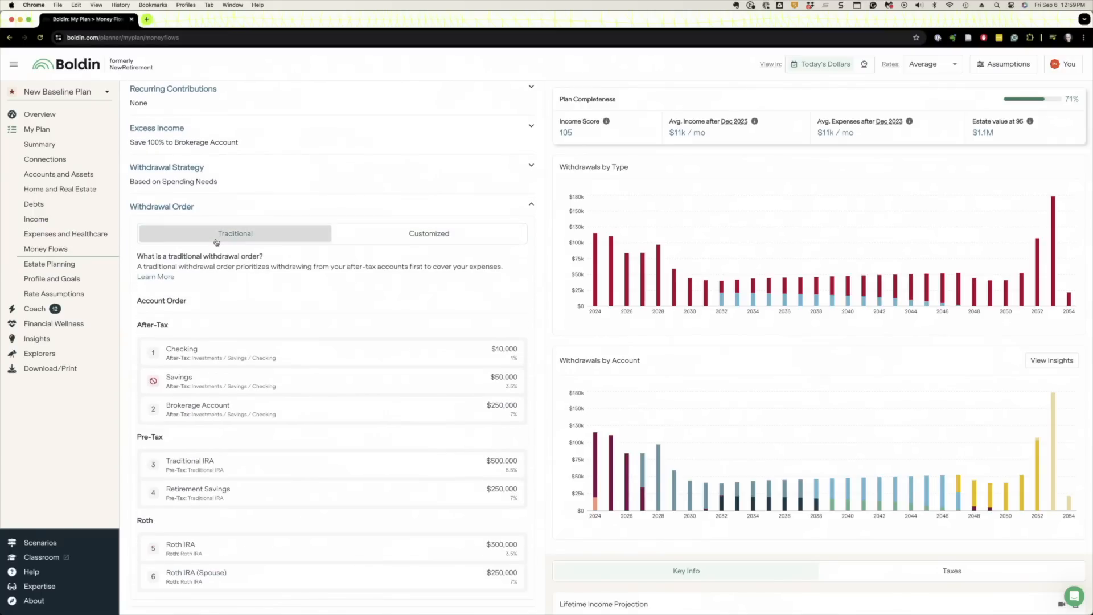
{"action": "scroll", "coordinate": [329, 305], "scroll_direction": "down", "scroll_amount": 1}
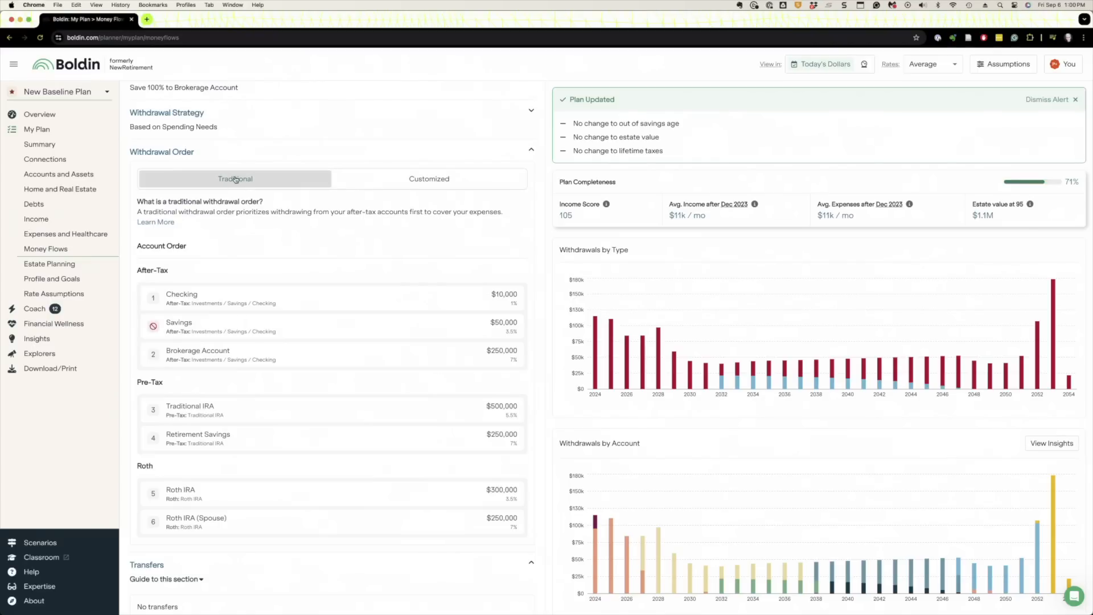
{"action": "scroll", "coordinate": [235, 179], "scroll_direction": "down", "scroll_amount": 1}
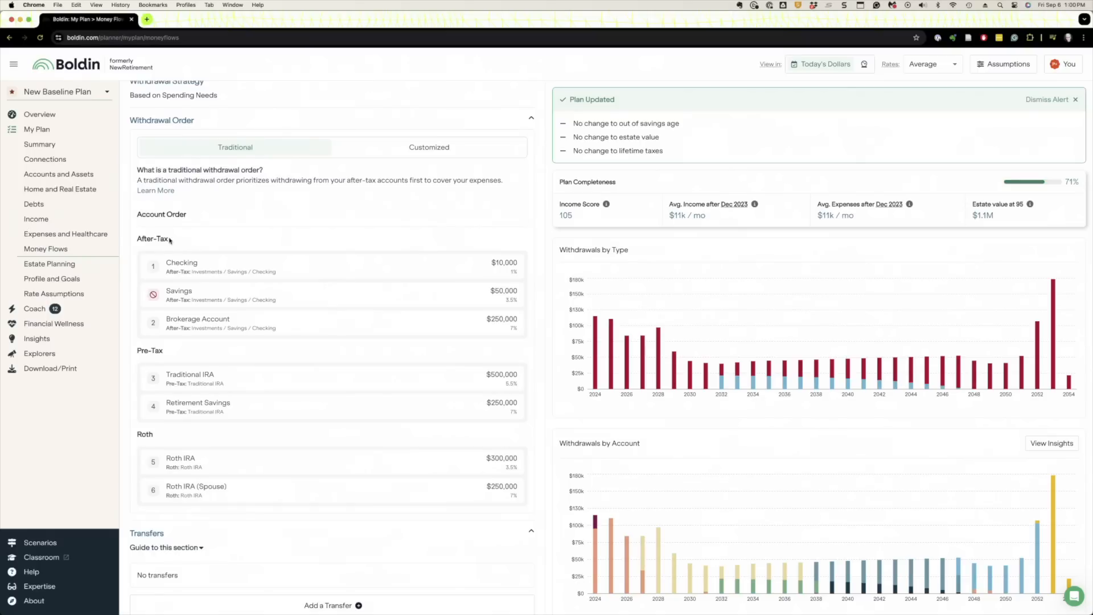
{"action": "left_click_drag", "start_coordinate": [169, 240], "coordinate": [147, 238]}
{"action": "left_click_drag", "start_coordinate": [163, 351], "coordinate": [136, 351]}
{"action": "scroll", "coordinate": [136, 351], "scroll_direction": "down", "scroll_amount": 2}
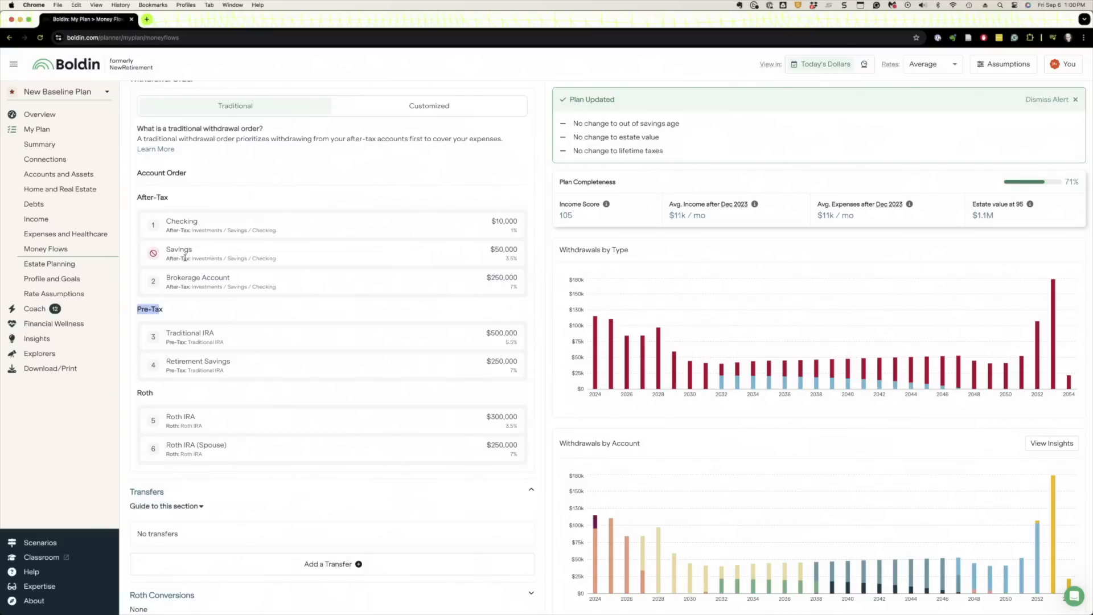
Open the Savings account for editing to check its setting for exclusion from withdrawal strategies
{"action": "left_click", "coordinate": [54, 175]}
{"action": "left_click", "coordinate": [150, 147]}
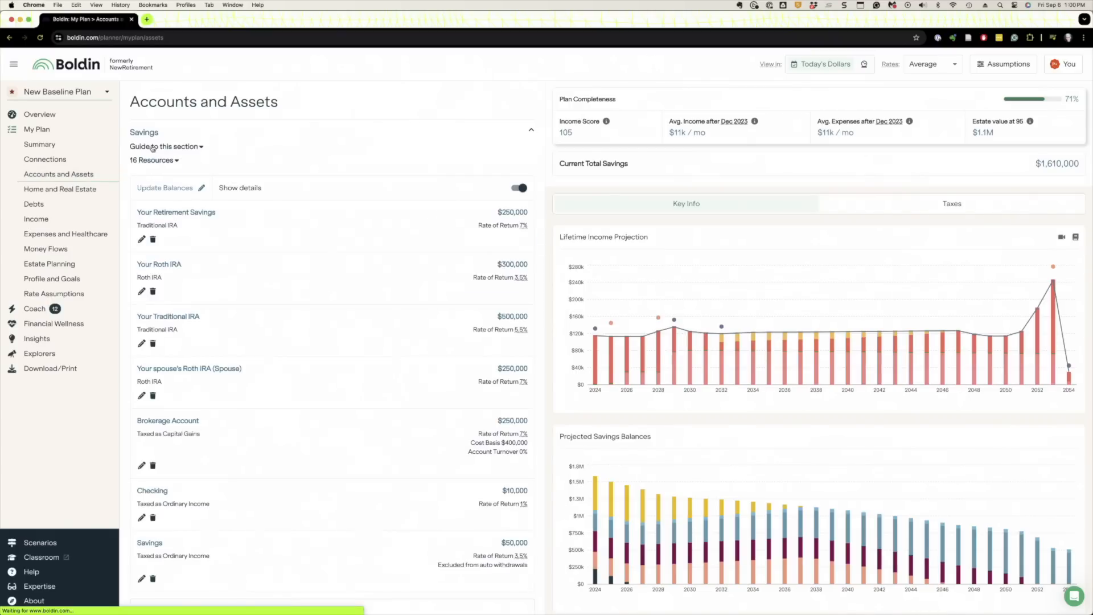
{"action": "scroll", "coordinate": [170, 250], "scroll_direction": "down", "scroll_amount": 2}
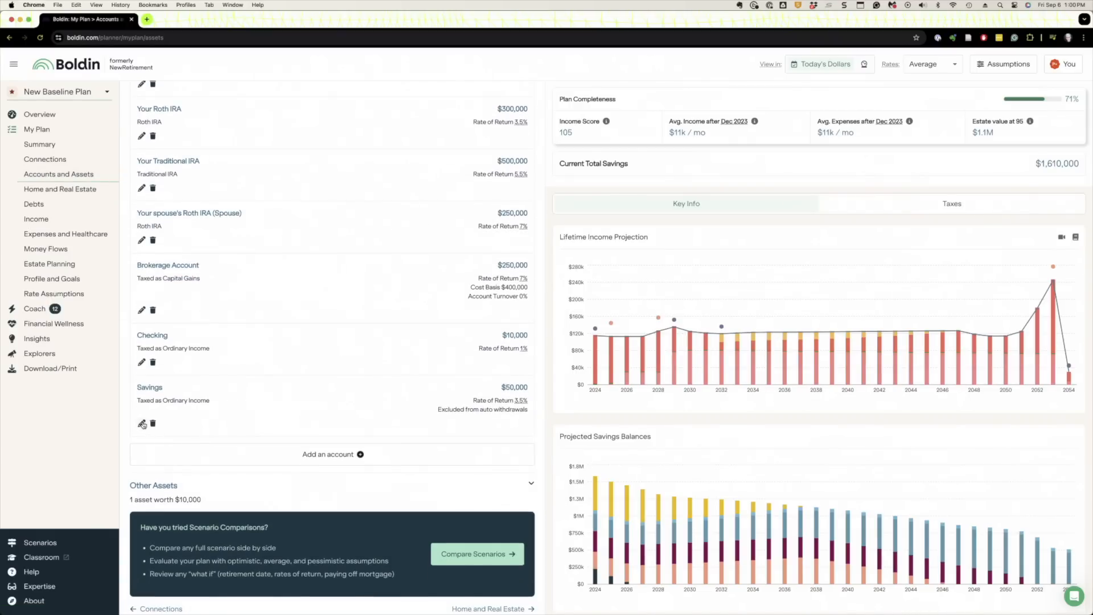
{"action": "left_click", "coordinate": [142, 431]}
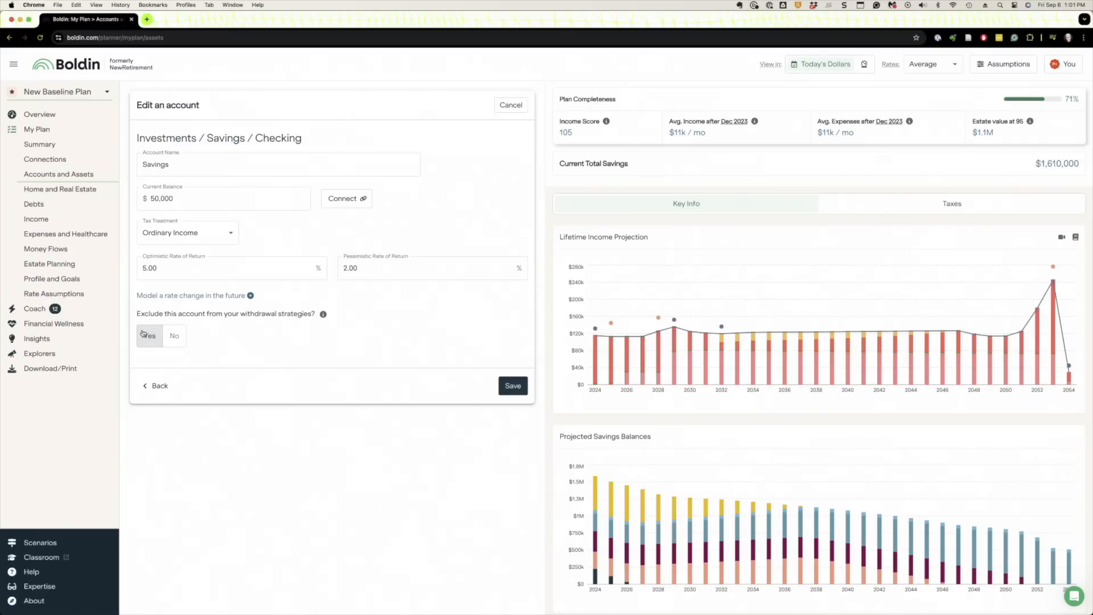
Review the traditional withdrawal order in Money Flows, checking the Checking account's rate of return and the available rate assumption options
{"action": "left_click", "coordinate": [47, 248]}
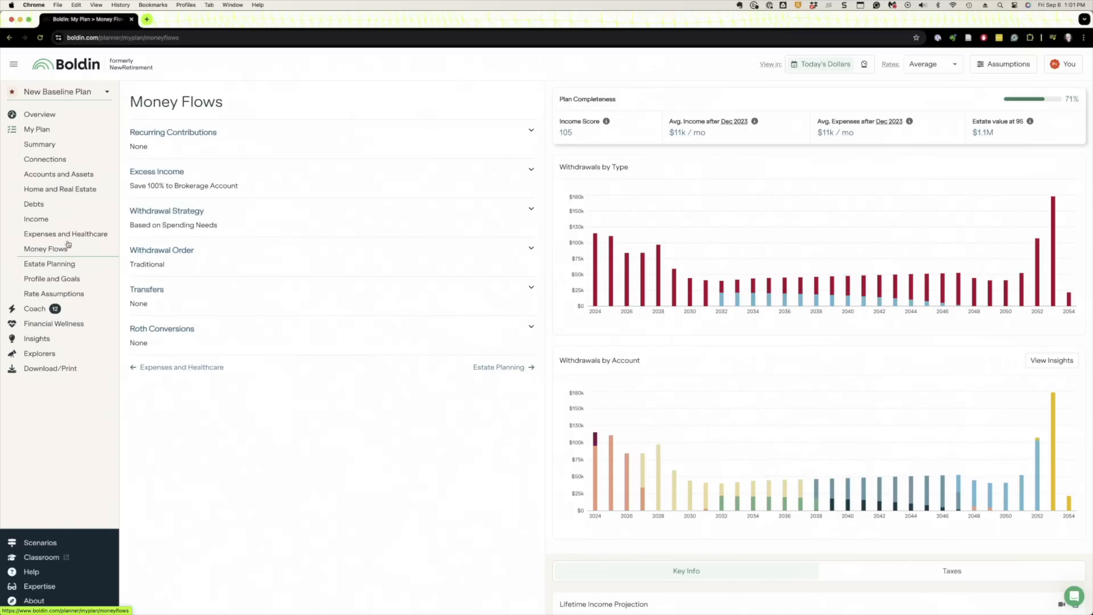
{"action": "left_click", "coordinate": [161, 253]}
{"action": "scroll", "coordinate": [182, 298], "scroll_direction": "down", "scroll_amount": 3}
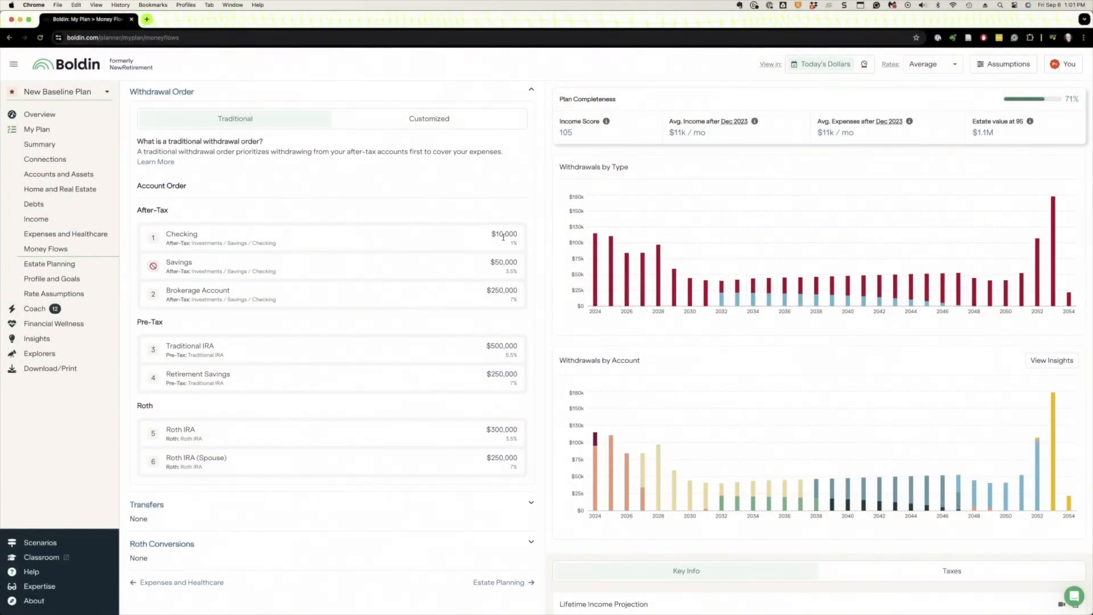
{"action": "left_click_drag", "start_coordinate": [516, 243], "coordinate": [504, 245]}
{"action": "left_click", "coordinate": [934, 66]}
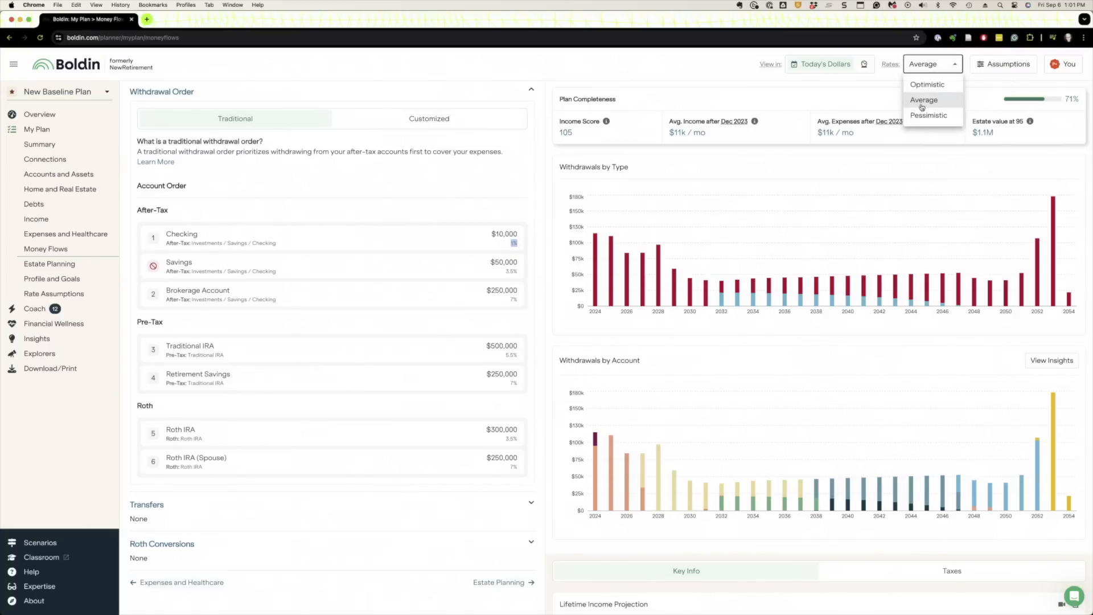
{"action": "left_click", "coordinate": [499, 244]}
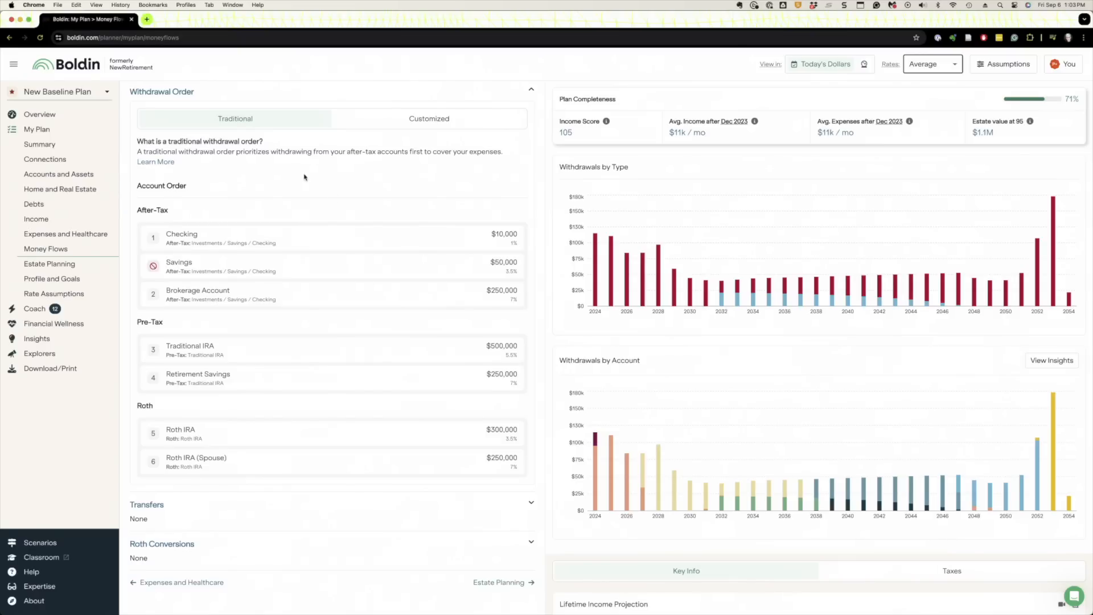
Create a new scenario named "Order of Withdrawals" with data imported from New Baseline Plan
{"action": "left_click", "coordinate": [67, 93]}
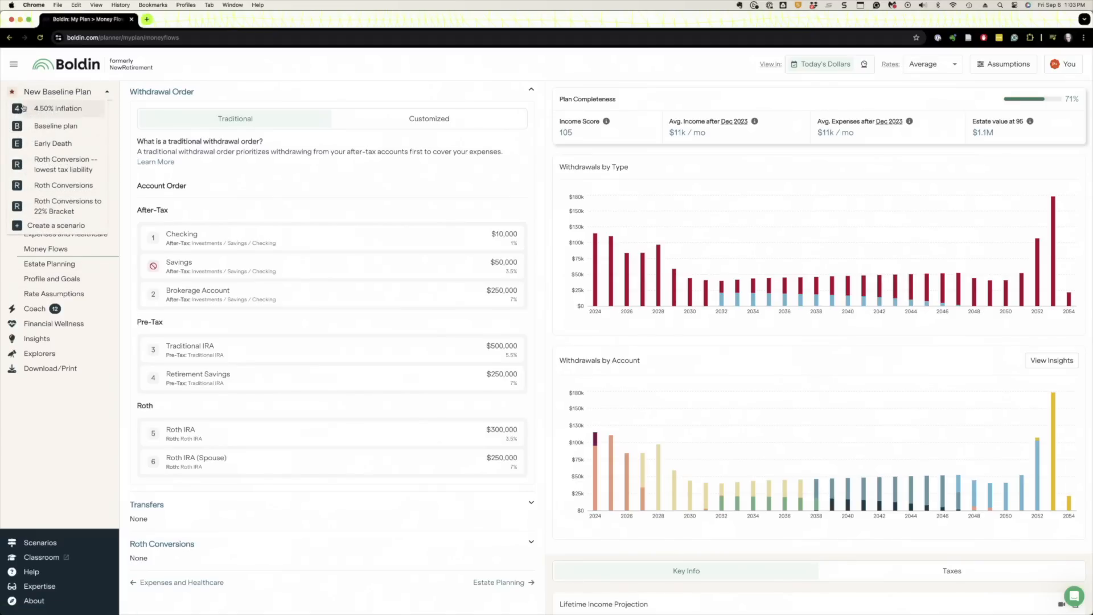
{"action": "left_click", "coordinate": [55, 228]}
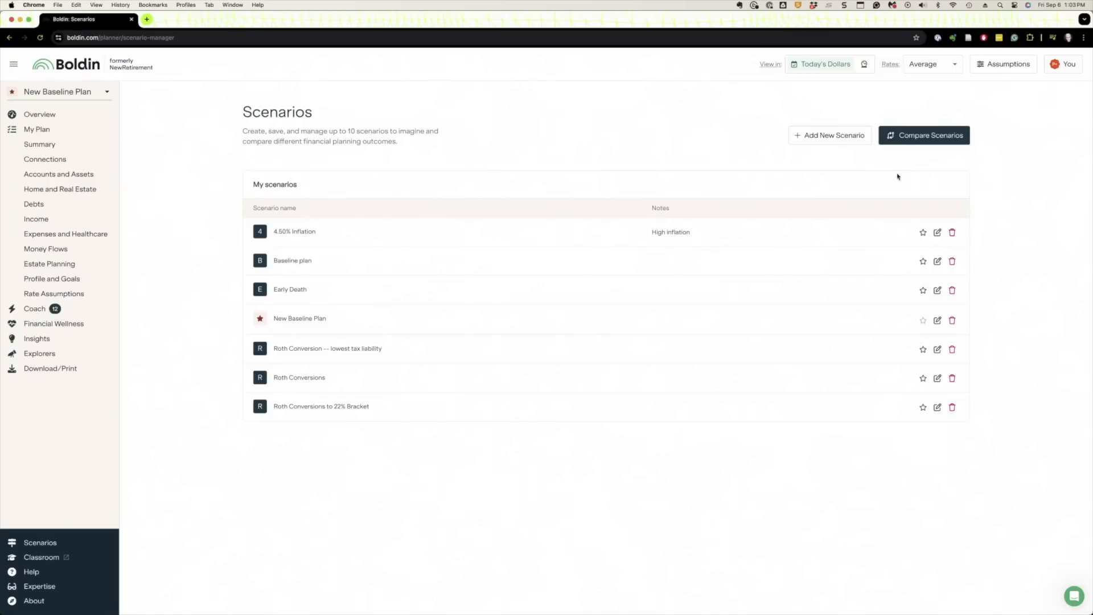
{"action": "left_click", "coordinate": [818, 135]}
{"action": "left_click", "coordinate": [915, 98]}
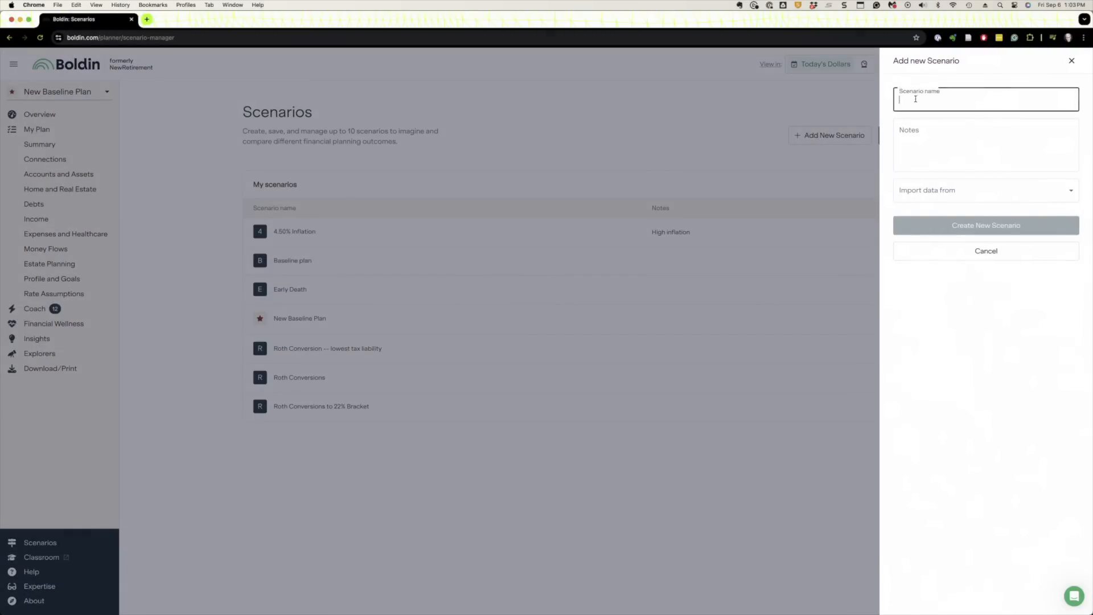
{"action": "type", "text": "Order of Withdrawals"}
{"action": "left_click", "coordinate": [938, 190]}
{"action": "left_click", "coordinate": [930, 259]}
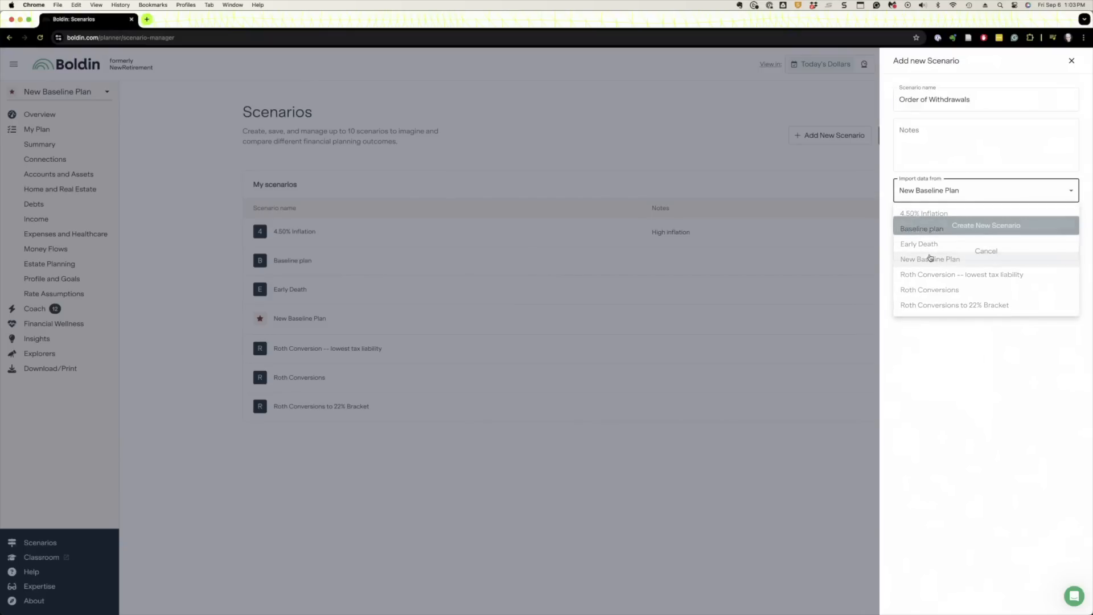
{"action": "left_click", "coordinate": [938, 227]}
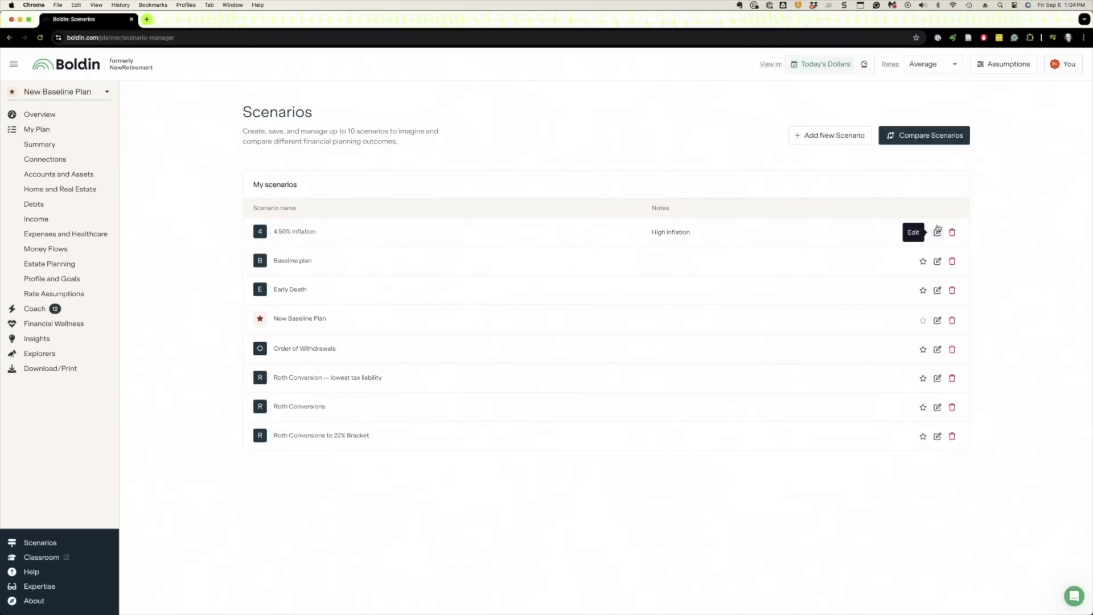
Switch to the Order of Withdrawals scenario and set its withdrawal order in Money Flows to Customized
{"action": "left_click", "coordinate": [55, 92]}
{"action": "left_click", "coordinate": [60, 166]}
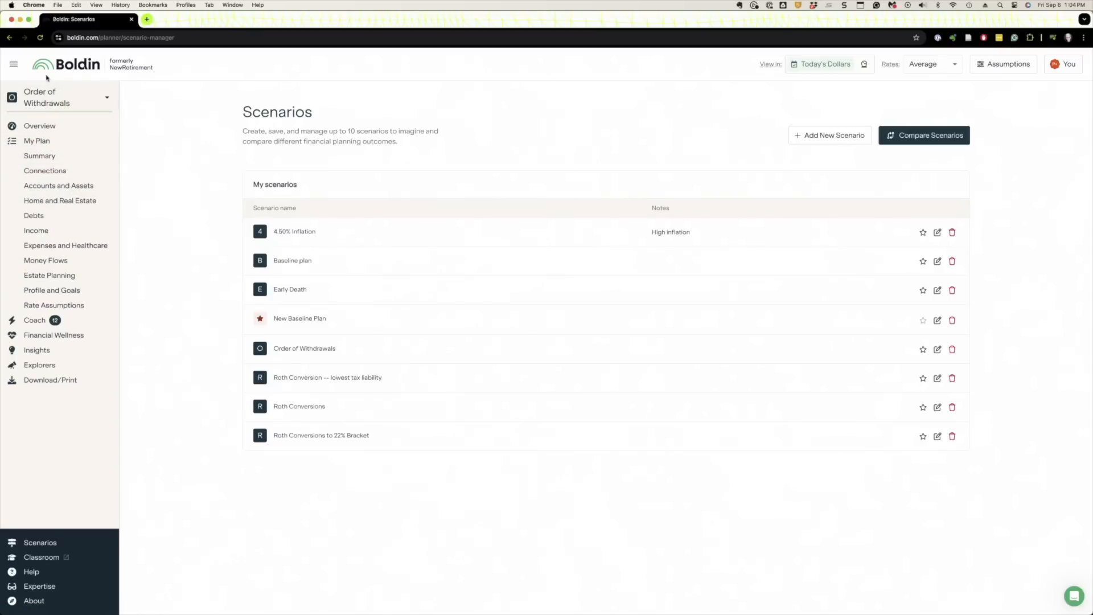
{"action": "left_click", "coordinate": [45, 261]}
{"action": "left_click", "coordinate": [154, 252]}
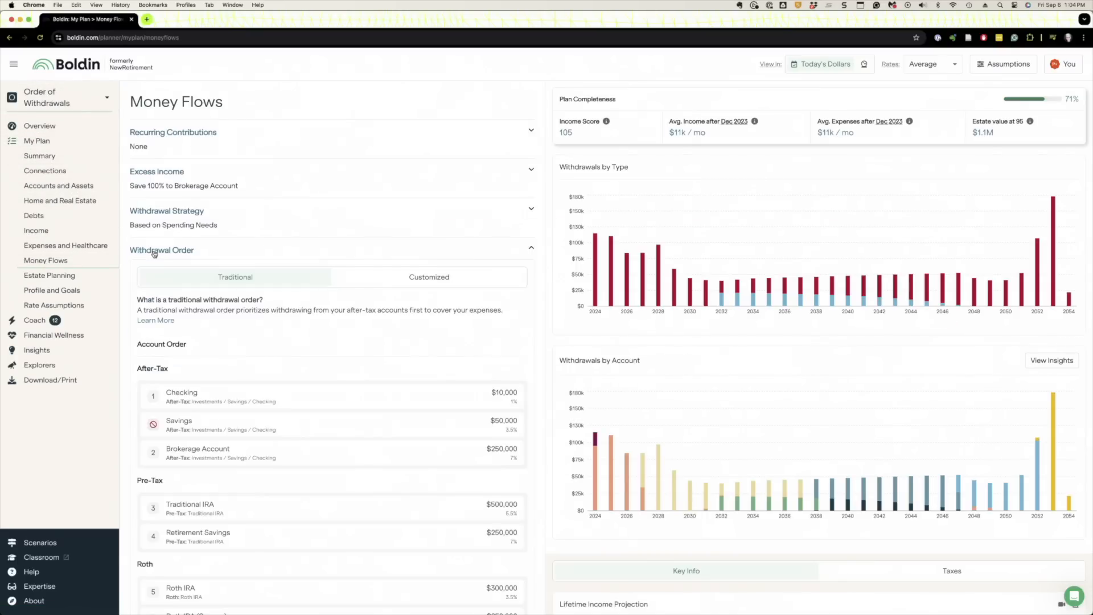
{"action": "left_click", "coordinate": [428, 279]}
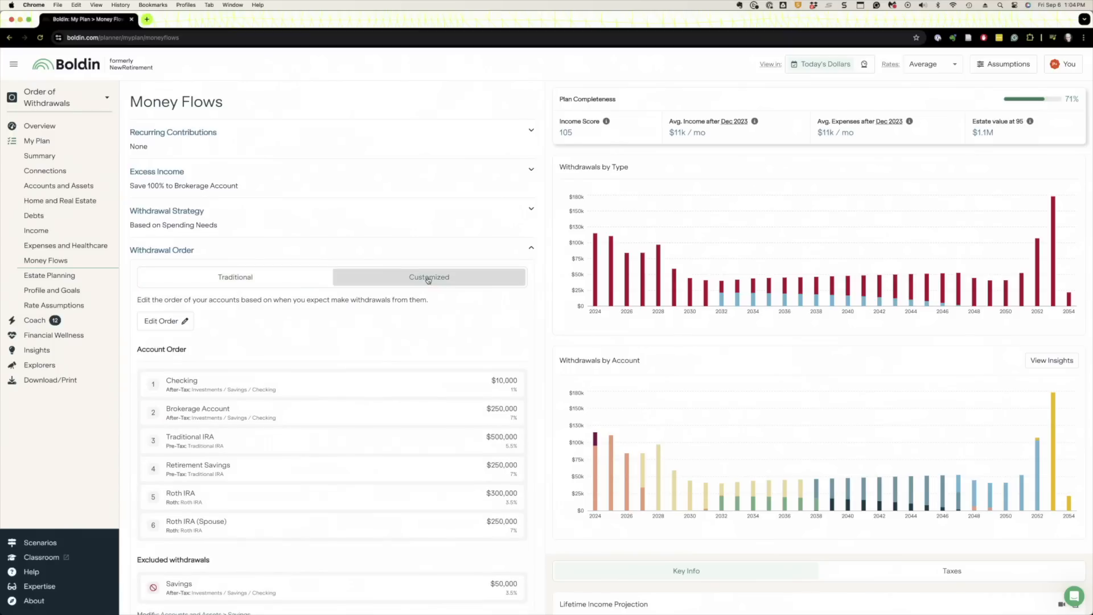
Compare the customized account order with the Traditional one, returning the withdrawal order to Customized
{"action": "scroll", "coordinate": [428, 279], "scroll_direction": "down", "scroll_amount": 3}
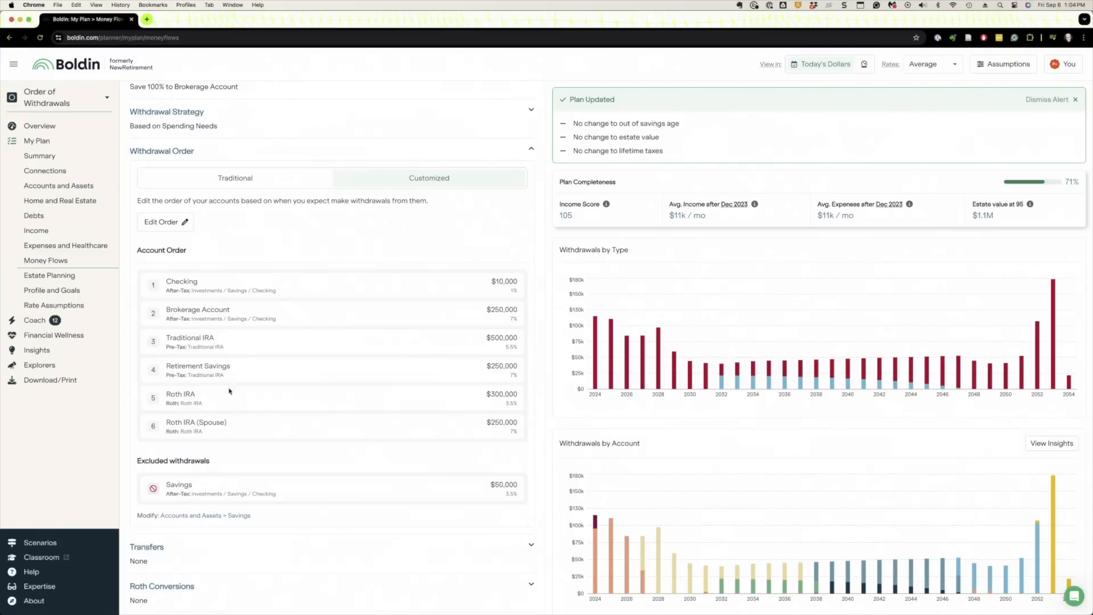
{"action": "left_click", "coordinate": [214, 188]}
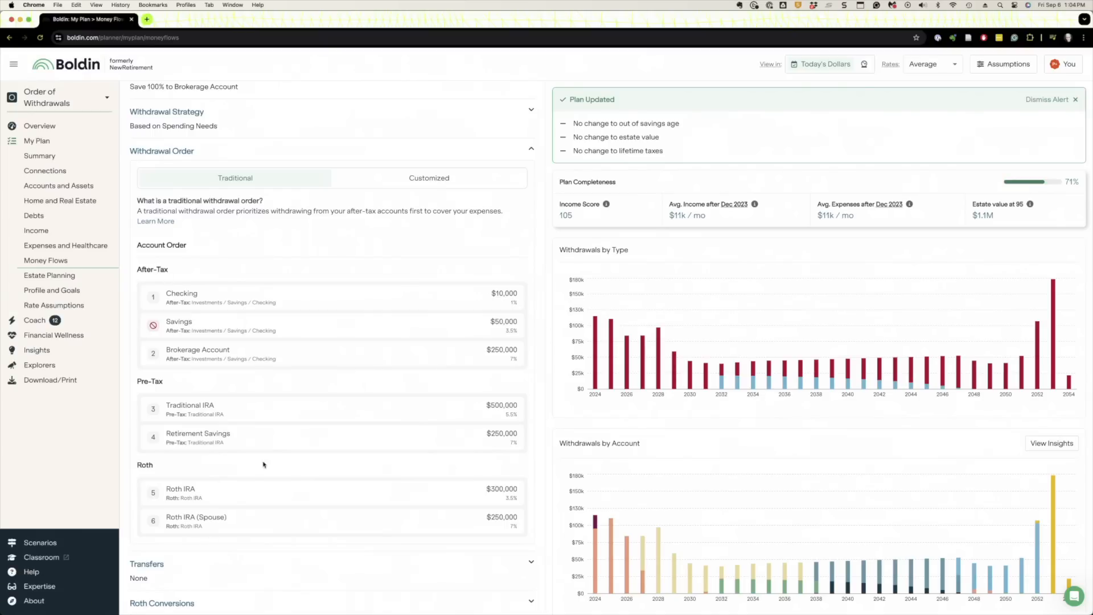
{"action": "left_click", "coordinate": [433, 185]}
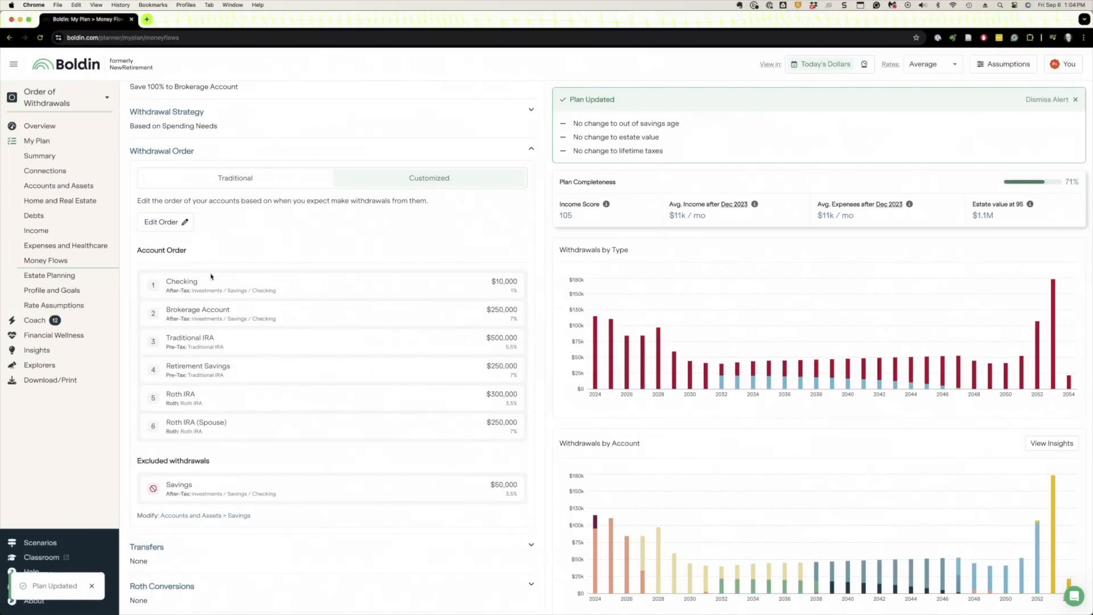
Move the Traditional IRA to the last position in the customized withdrawal order and save the order
{"action": "left_click", "coordinate": [153, 220]}
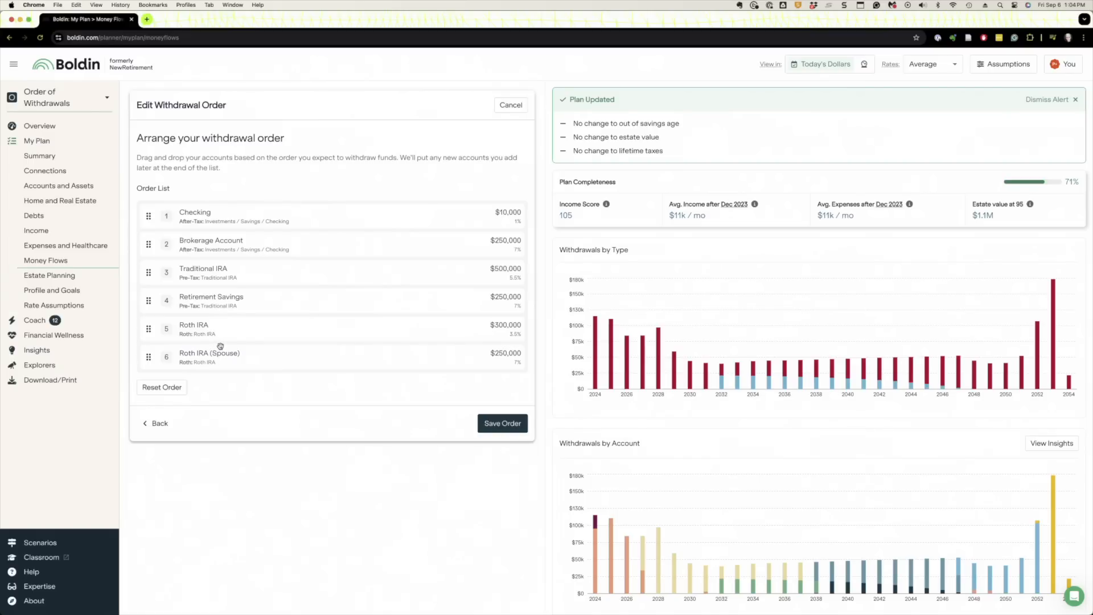
{"action": "left_click_drag", "start_coordinate": [149, 272], "coordinate": [149, 367]}
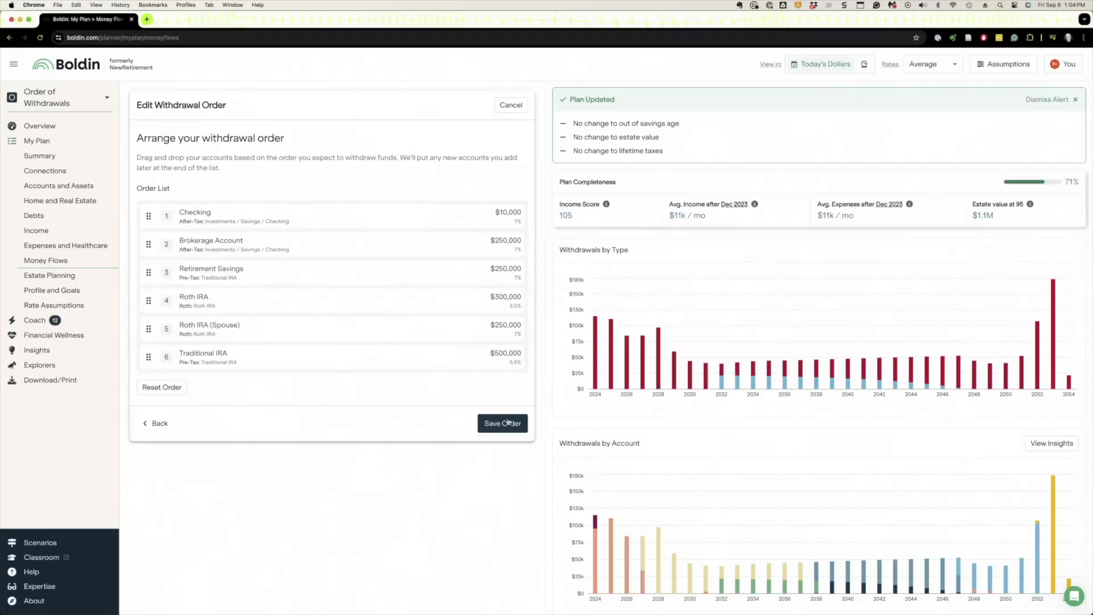
{"action": "left_click", "coordinate": [508, 422]}
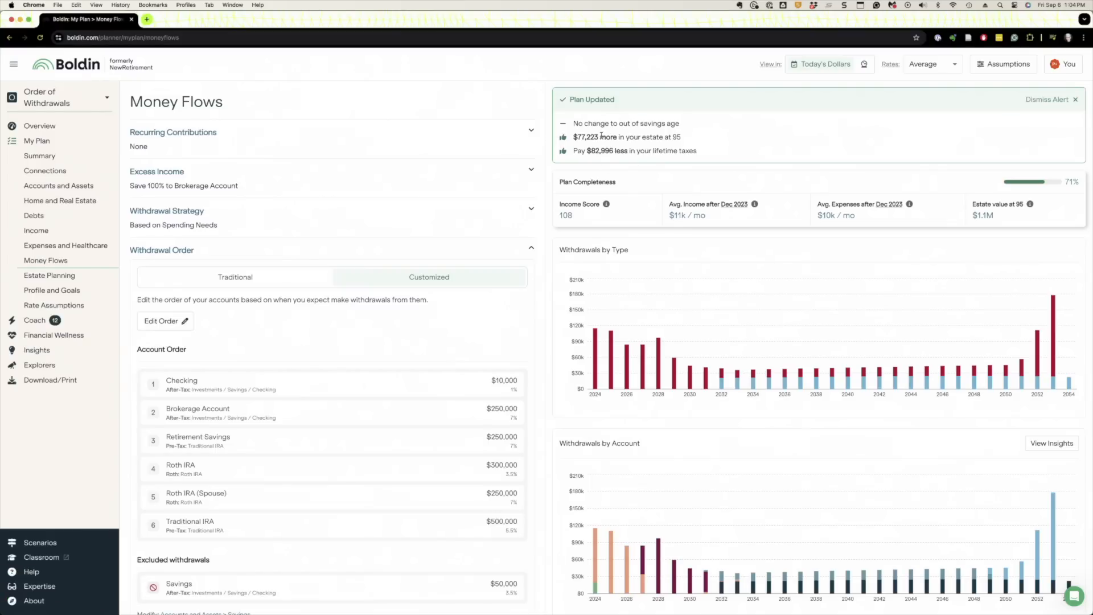
Review how the reordered withdrawals affect the estate value, lifetime taxes and withdrawal charts, alongside the account order
{"action": "left_click_drag", "start_coordinate": [578, 137], "coordinate": [601, 134]}
{"action": "scroll", "coordinate": [608, 153], "scroll_direction": "down", "scroll_amount": 1}
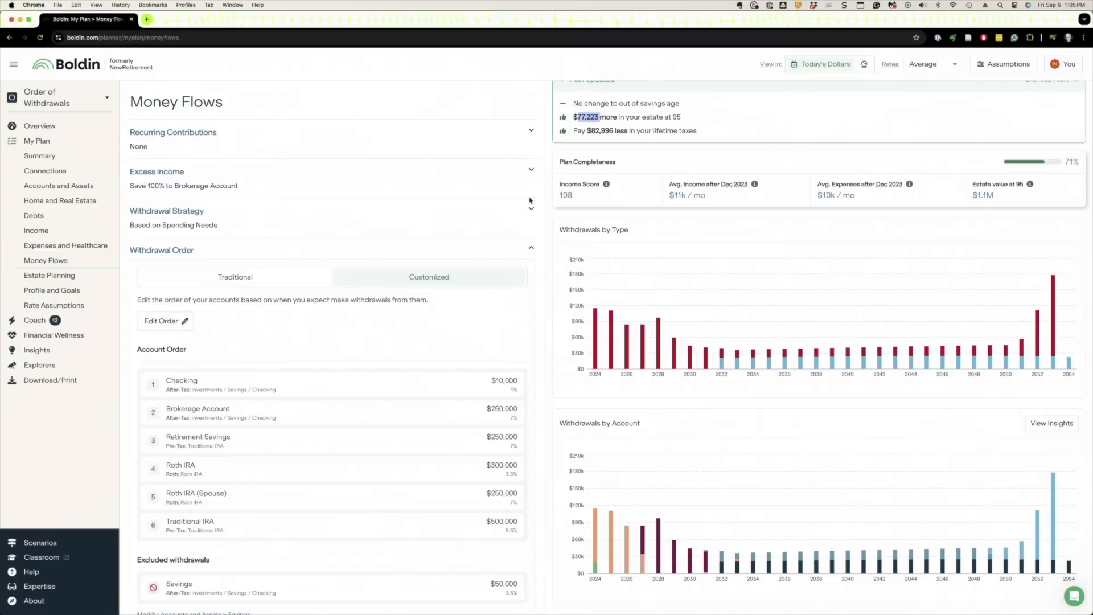
{"action": "scroll", "coordinate": [529, 200], "scroll_direction": "down", "scroll_amount": 5}
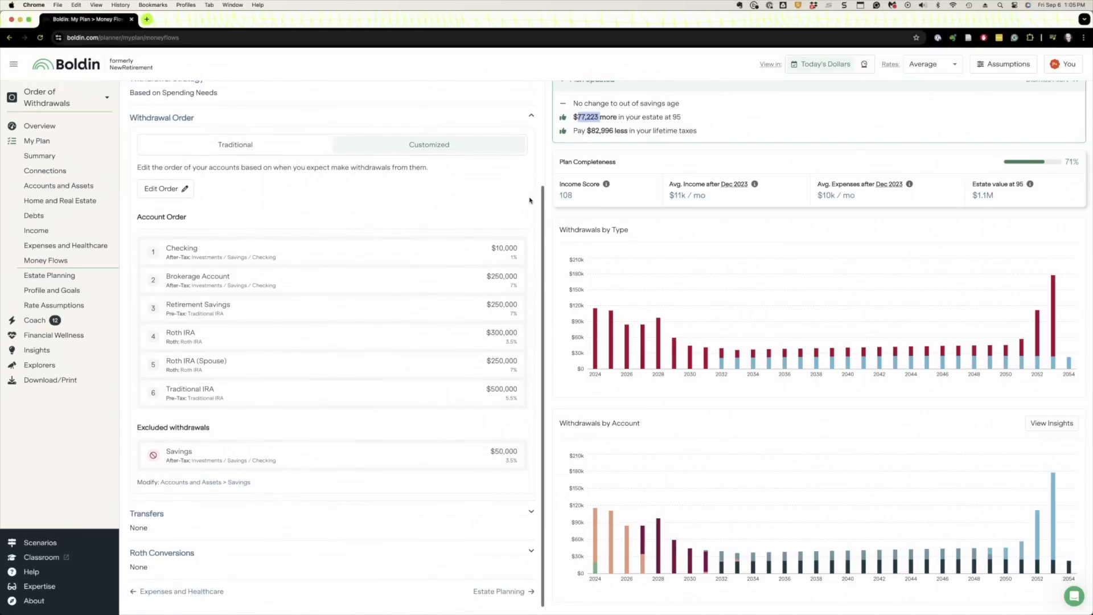
{"action": "scroll", "coordinate": [529, 200], "scroll_direction": "down", "scroll_amount": 1}
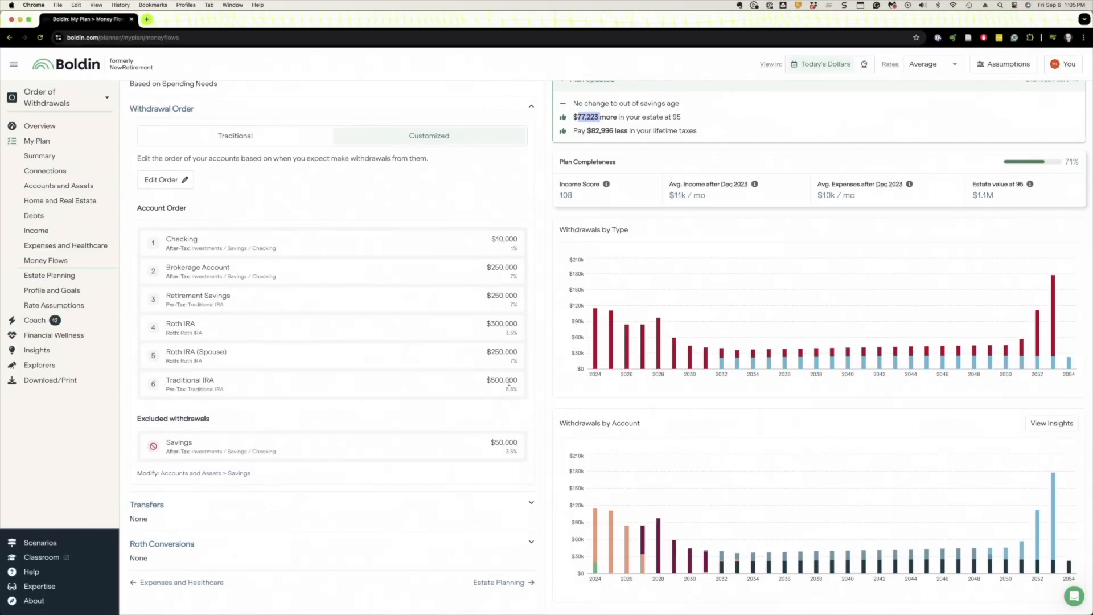
Move the Traditional IRA to third position, above Retirement Savings, in the customized withdrawal order and save the order
{"action": "left_click_drag", "start_coordinate": [514, 385], "coordinate": [503, 390]}
{"action": "left_click", "coordinate": [472, 393]}
{"action": "left_click", "coordinate": [163, 179]}
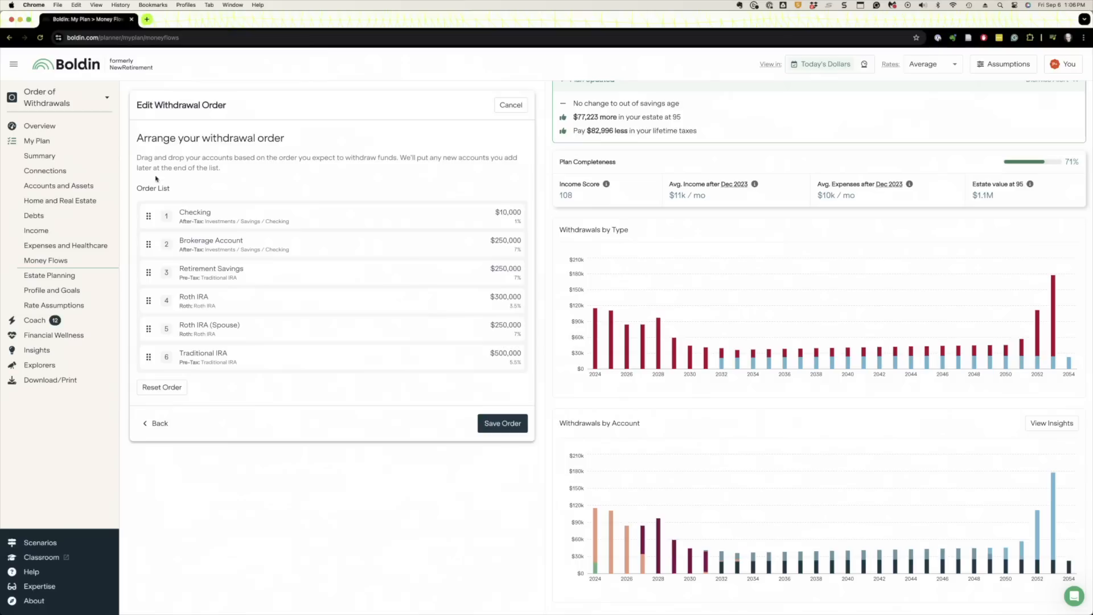
{"action": "left_click_drag", "start_coordinate": [144, 348], "coordinate": [151, 268]}
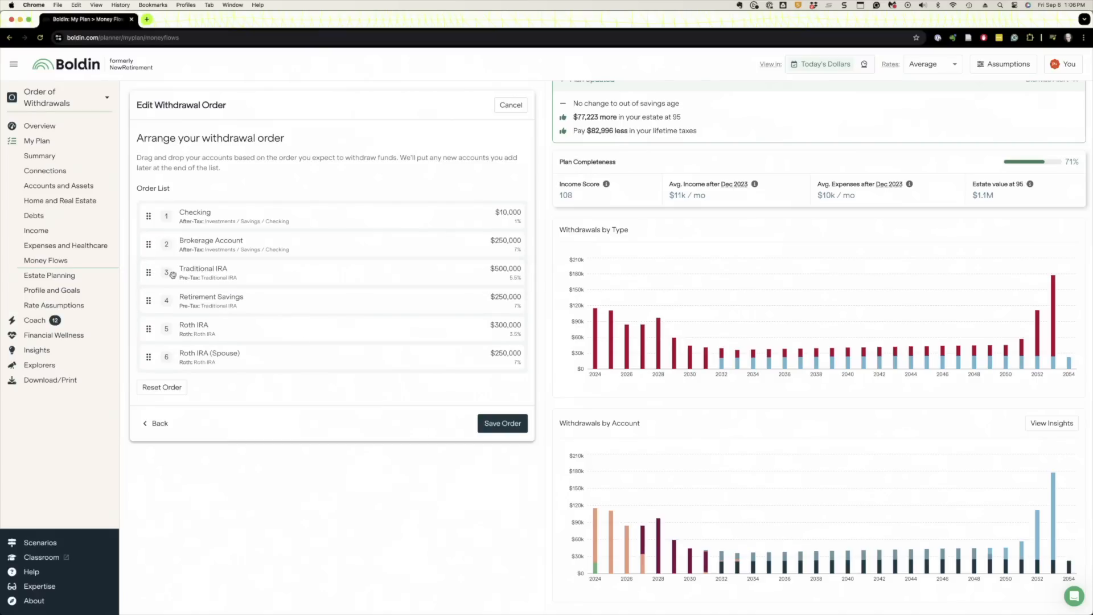
{"action": "left_click", "coordinate": [502, 423]}
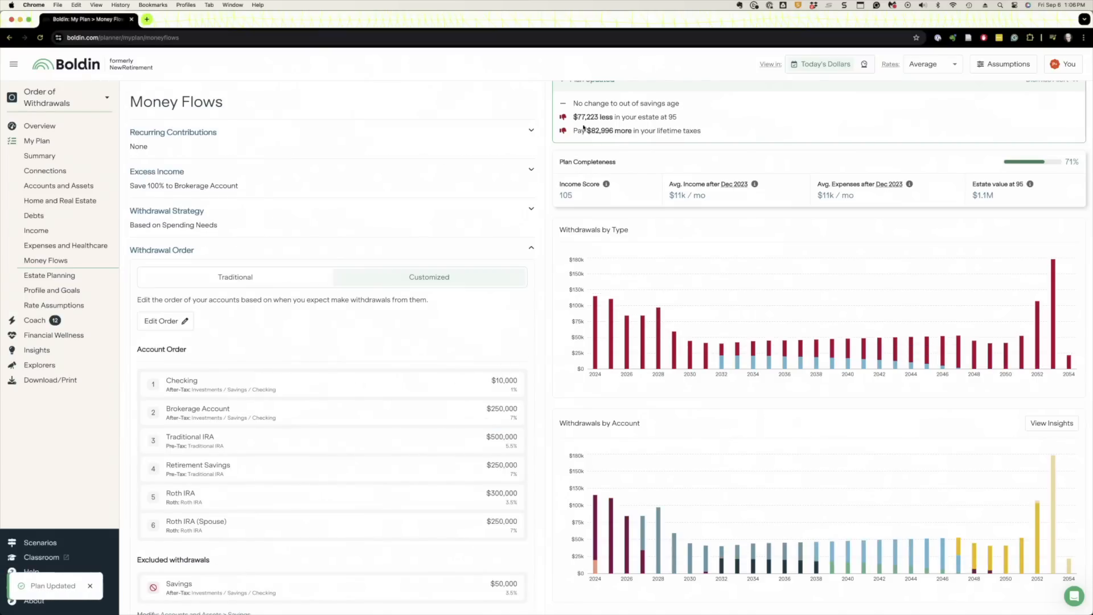
{"action": "scroll", "coordinate": [312, 385], "scroll_direction": "down", "scroll_amount": 4}
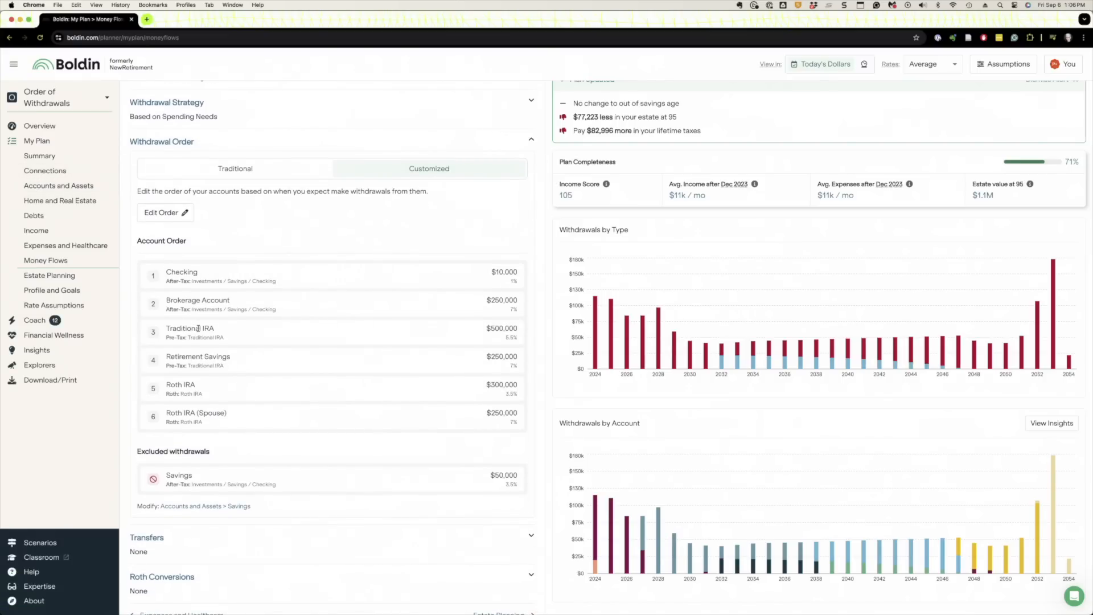
Set the Traditional IRA's optimistic and pessimistic rates of return to 9% in Accounts and Assets and save the account
{"action": "left_click", "coordinate": [63, 186]}
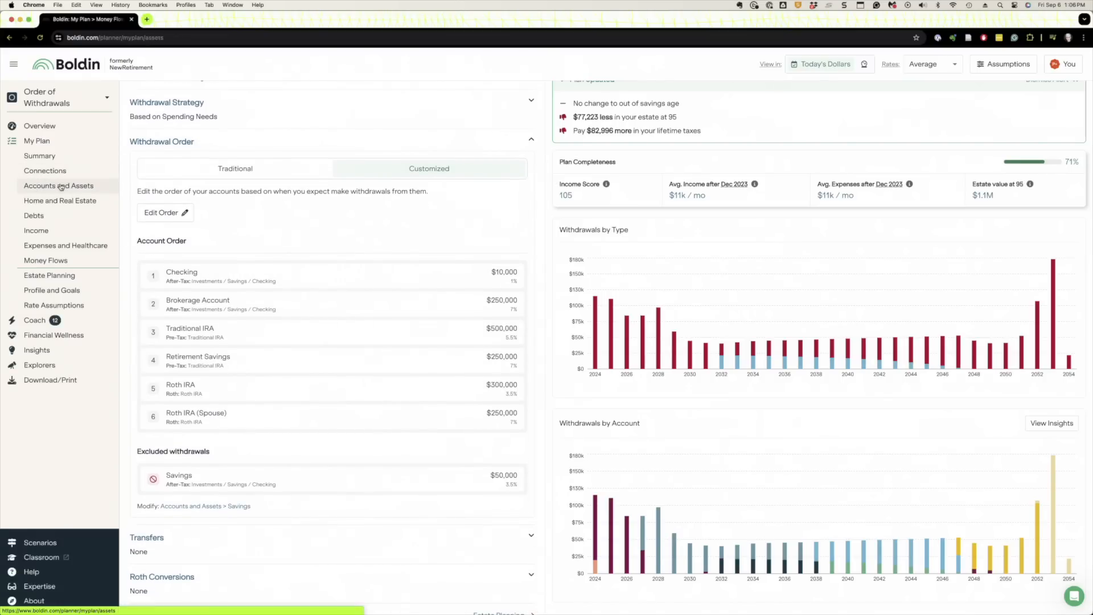
{"action": "left_click", "coordinate": [149, 145]}
{"action": "scroll", "coordinate": [170, 365], "scroll_direction": "down", "scroll_amount": 3}
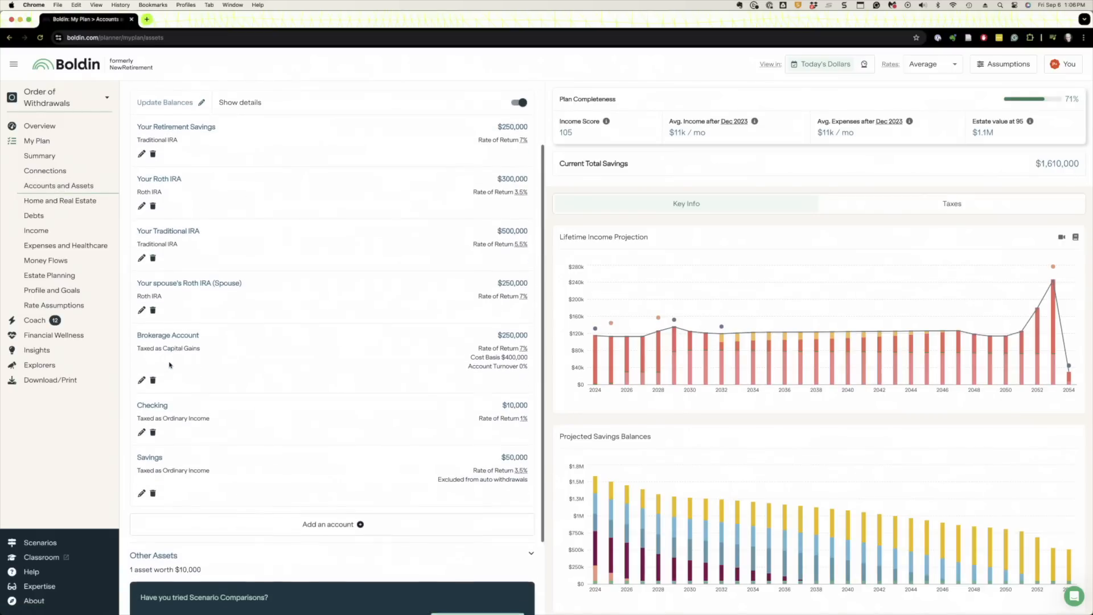
{"action": "scroll", "coordinate": [170, 365], "scroll_direction": "down", "scroll_amount": 1}
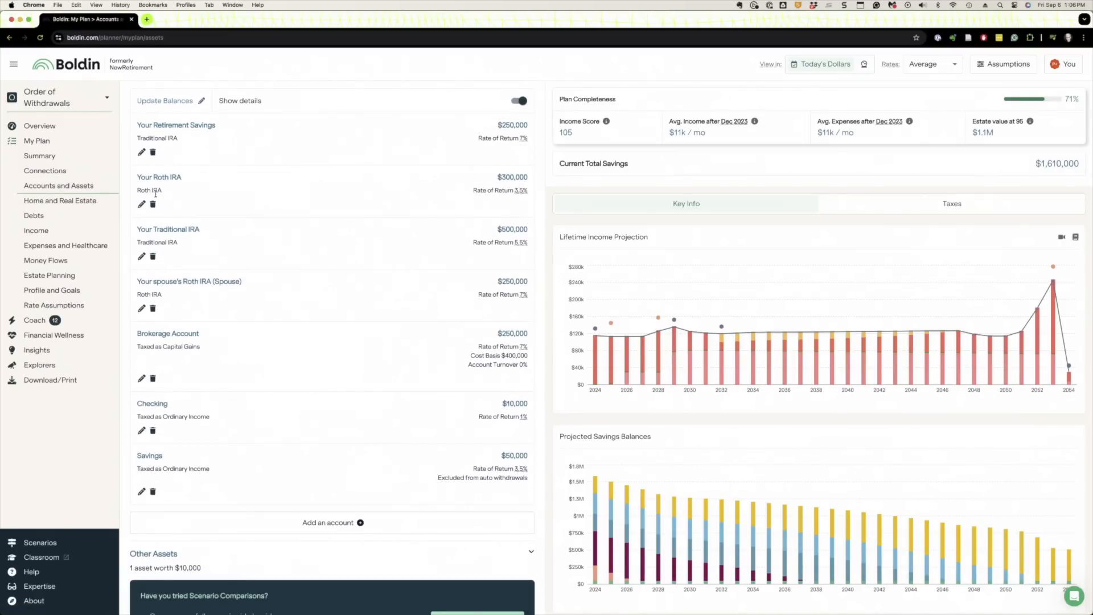
{"action": "left_click", "coordinate": [141, 256]}
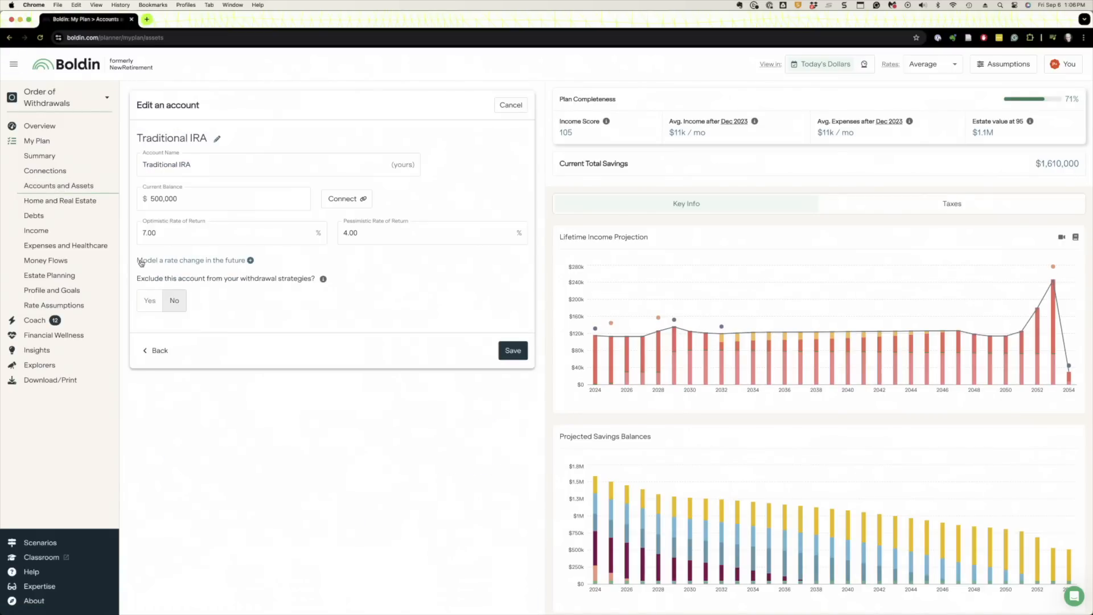
{"action": "double_click", "coordinate": [174, 237]}
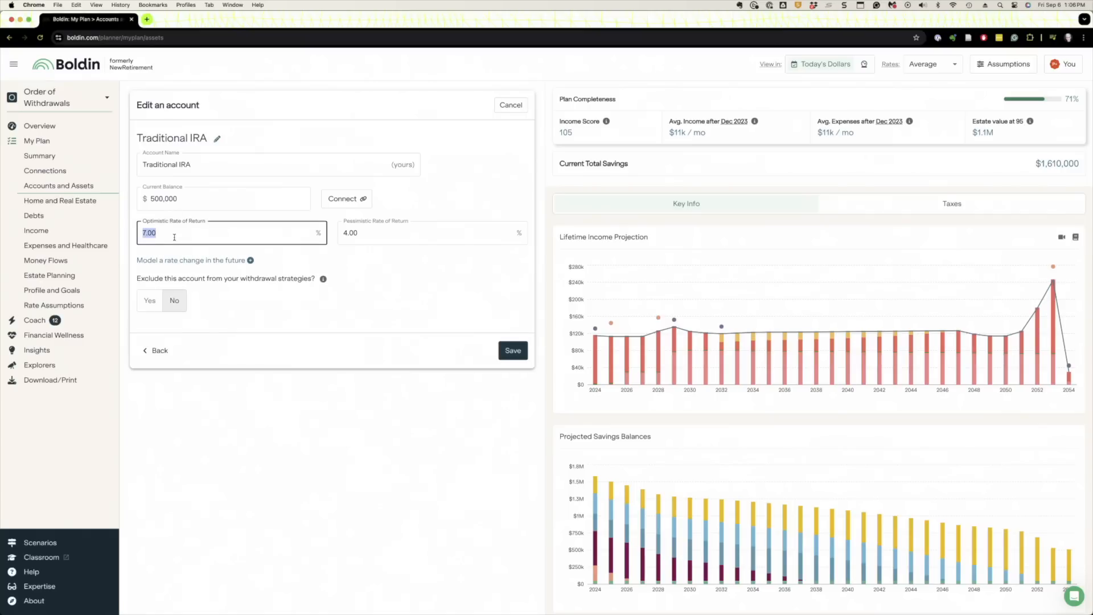
{"action": "type", "text": "9"}
{"action": "key", "text": "Tab"}
{"action": "type", "text": "9"}
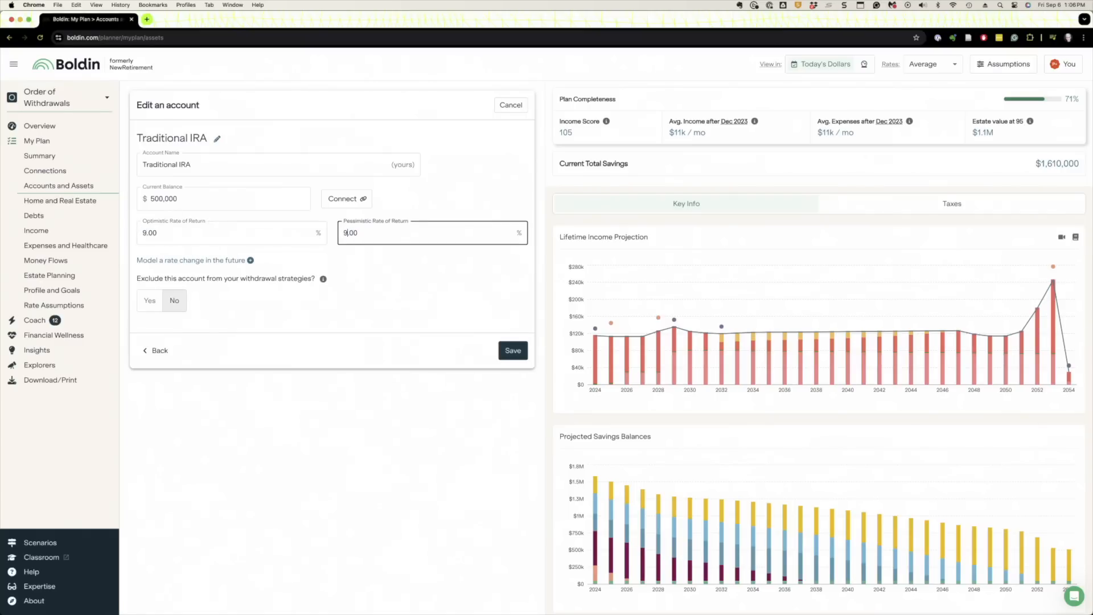
{"action": "left_click", "coordinate": [513, 350]}
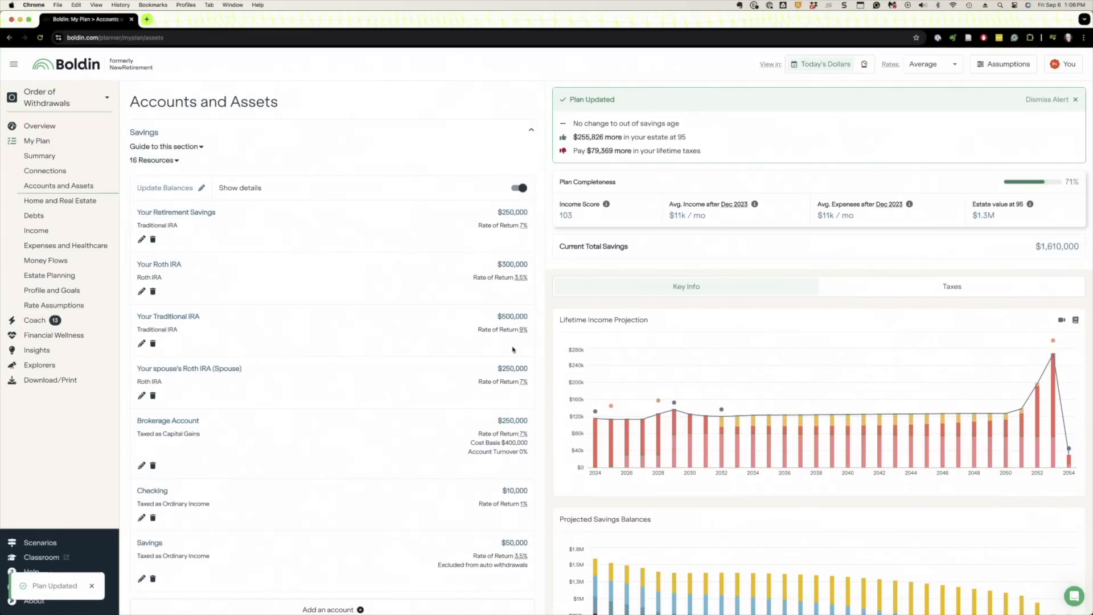
{"action": "left_click", "coordinate": [919, 60]}
{"action": "left_click", "coordinate": [135, 243]}
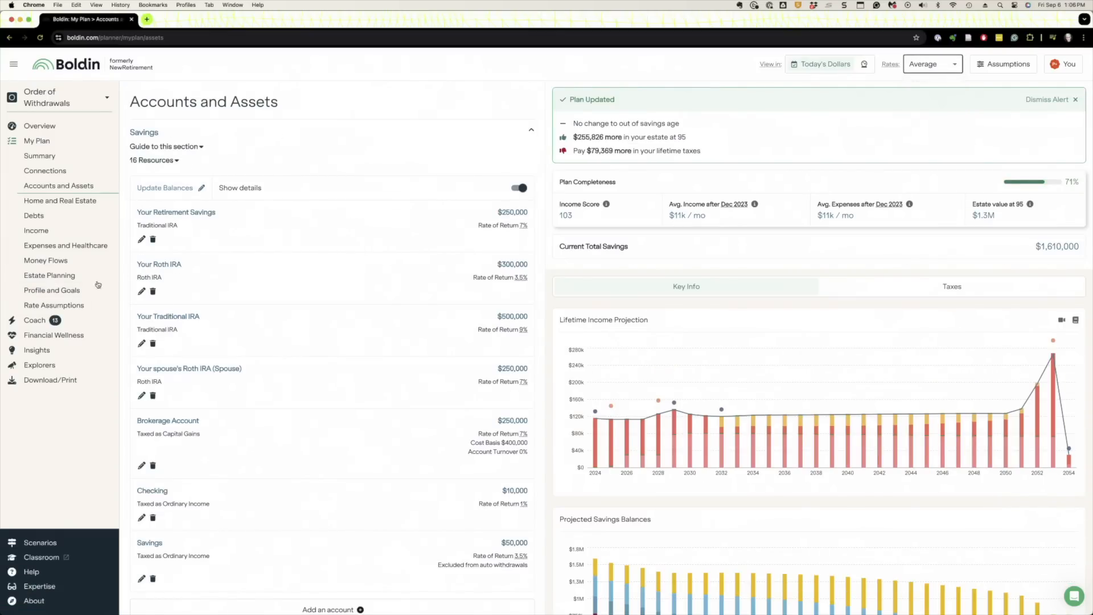
Move the Traditional IRA to the last position in the Money Flows customized withdrawal order and save the order
{"action": "left_click", "coordinate": [46, 260]}
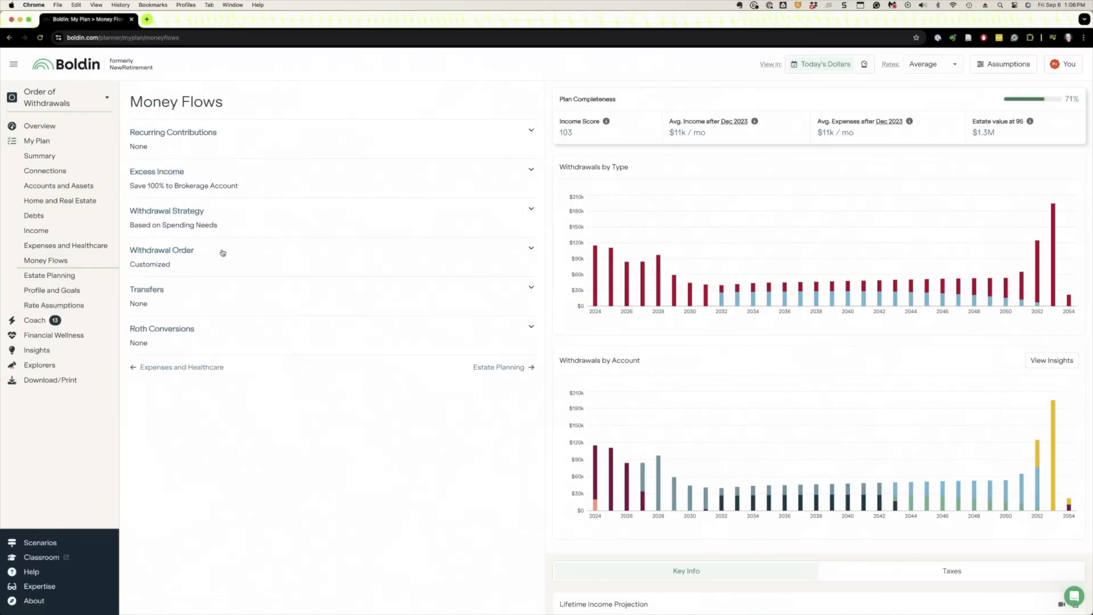
{"action": "left_click", "coordinate": [175, 253]}
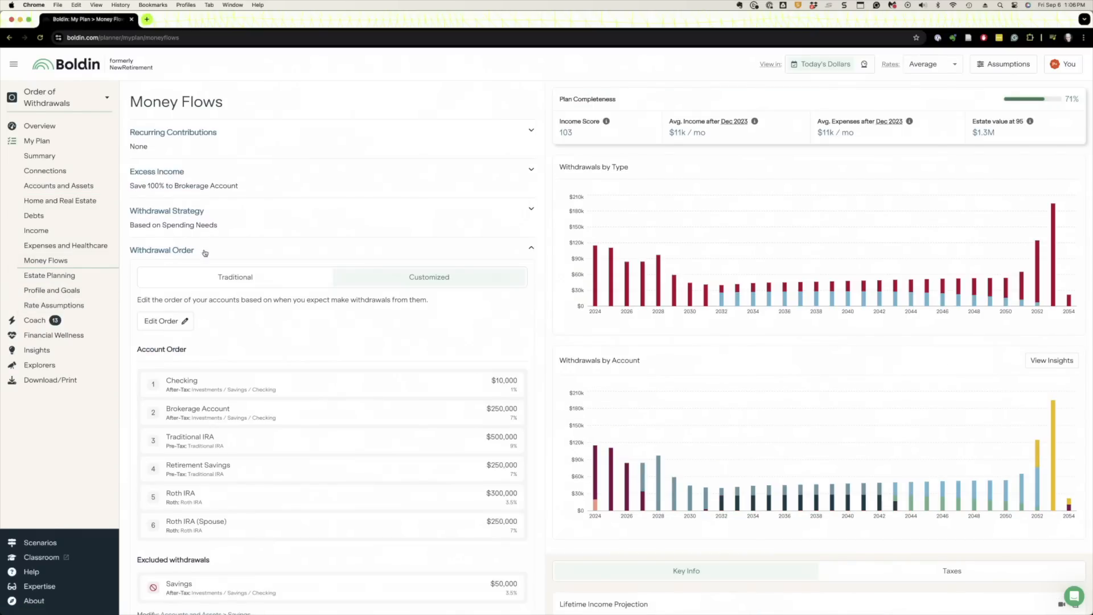
{"action": "scroll", "coordinate": [334, 283], "scroll_direction": "down", "scroll_amount": 3}
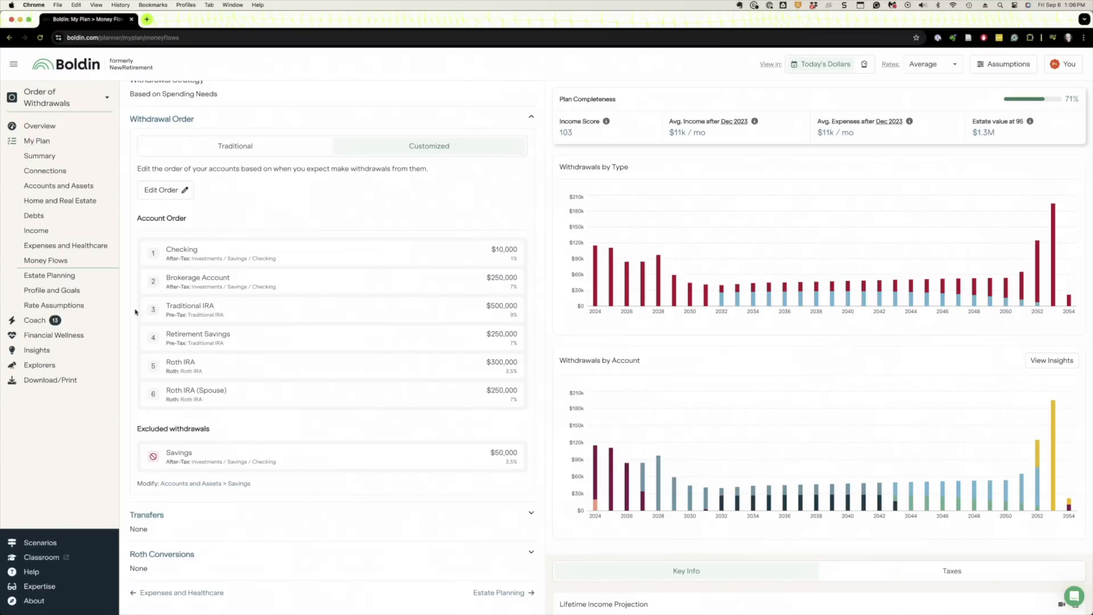
{"action": "left_click", "coordinate": [150, 192]}
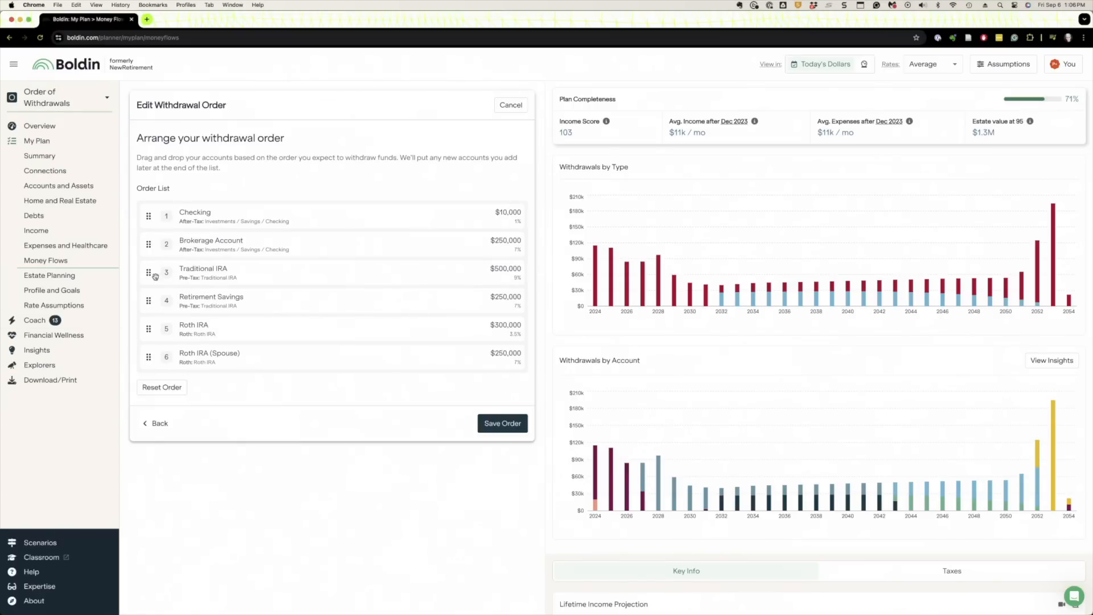
{"action": "left_click_drag", "start_coordinate": [147, 276], "coordinate": [146, 365]}
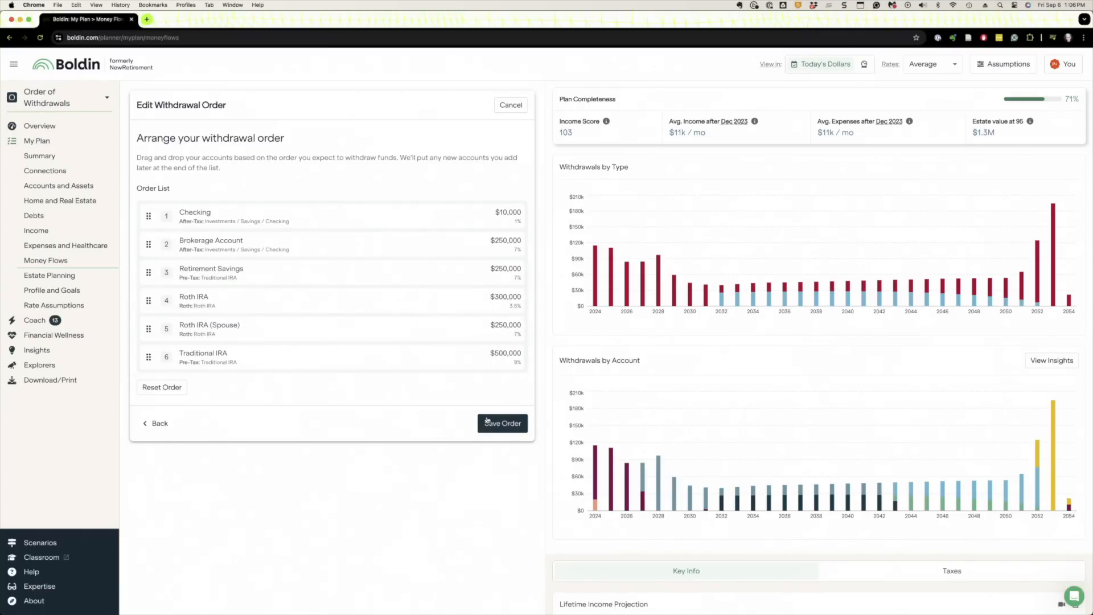
{"action": "left_click", "coordinate": [488, 423]}
Review the change in estate value and the saved account order, leaving the withdrawal order as arranged
{"action": "left_click_drag", "start_coordinate": [604, 137], "coordinate": [573, 136]}
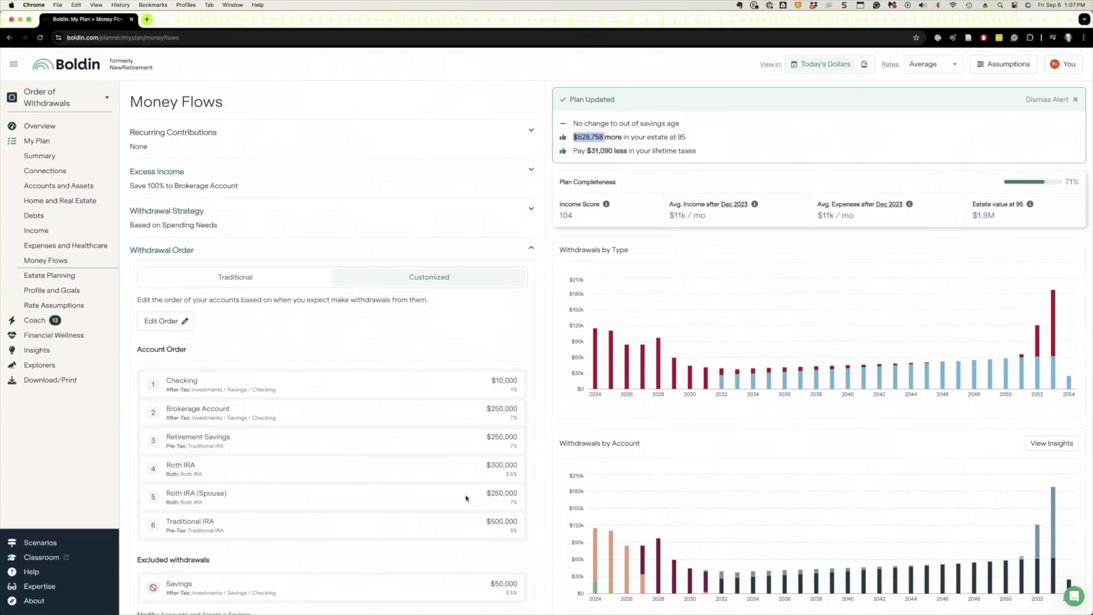
{"action": "scroll", "coordinate": [399, 477], "scroll_direction": "down", "scroll_amount": 3}
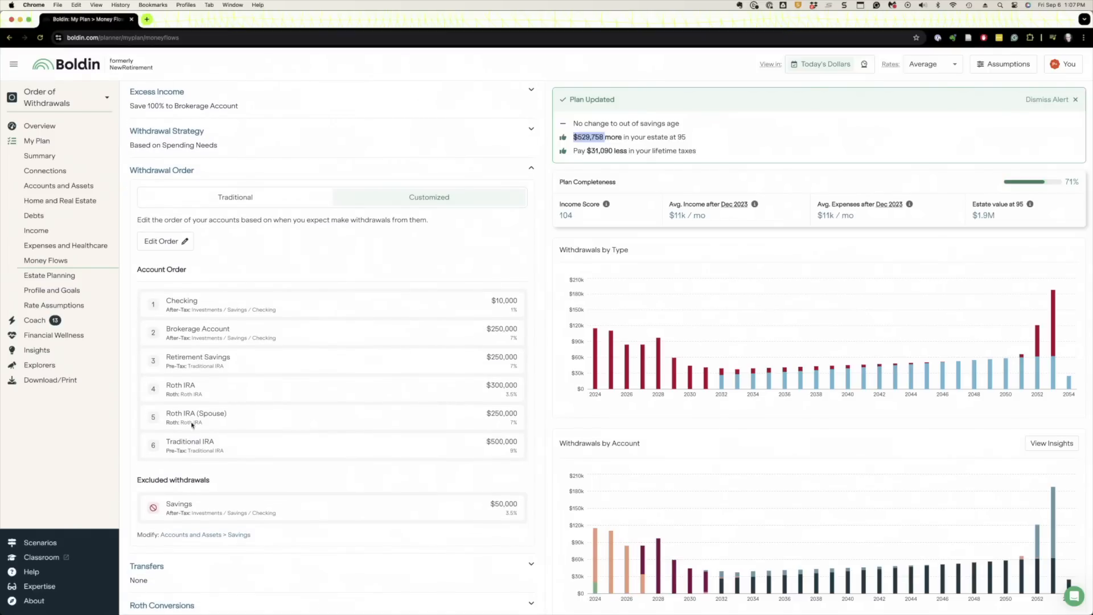
{"action": "left_click", "coordinate": [161, 240]}
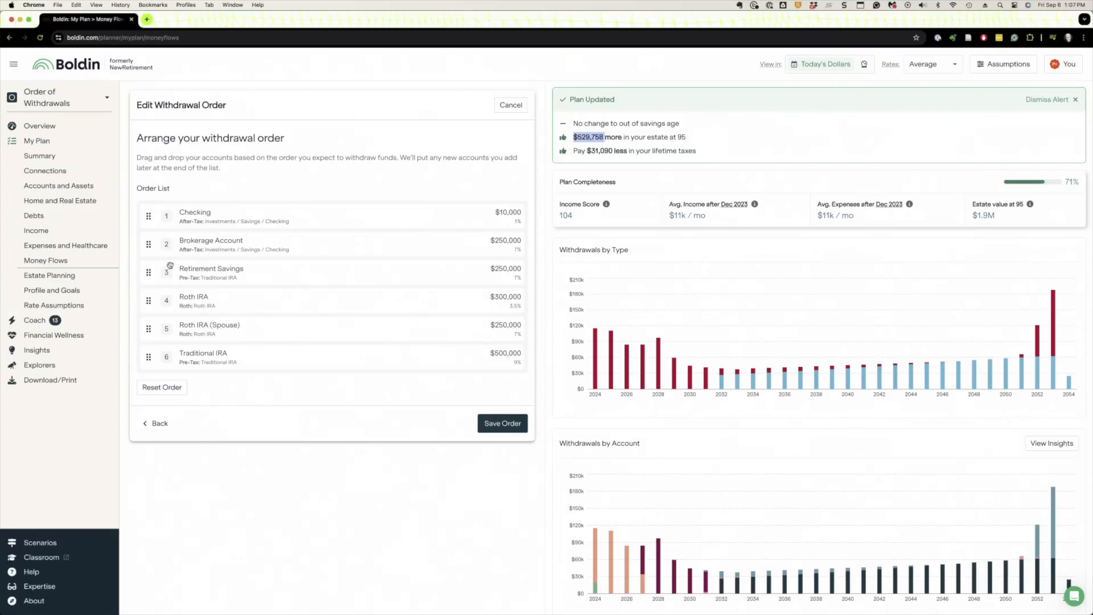
{"action": "left_click", "coordinate": [154, 423]}
Compare the New Baseline Plan and Order of Withdrawals scenarios and examine their net worth, savings, cash flow and tax metrics
{"action": "left_click", "coordinate": [33, 97]}
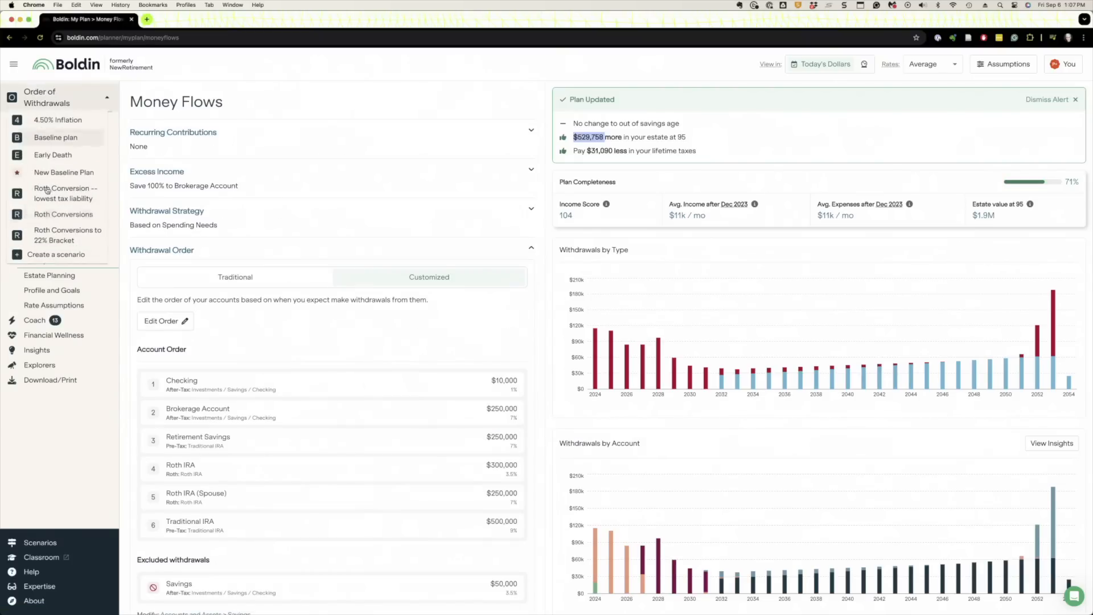
{"action": "left_click", "coordinate": [46, 256]}
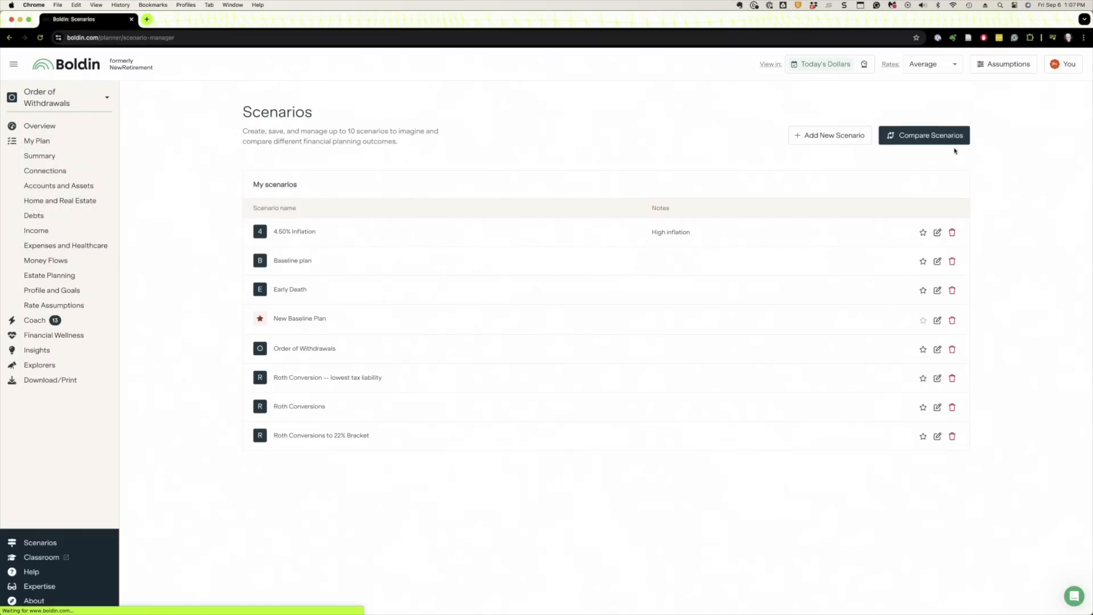
{"action": "left_click", "coordinate": [934, 137]}
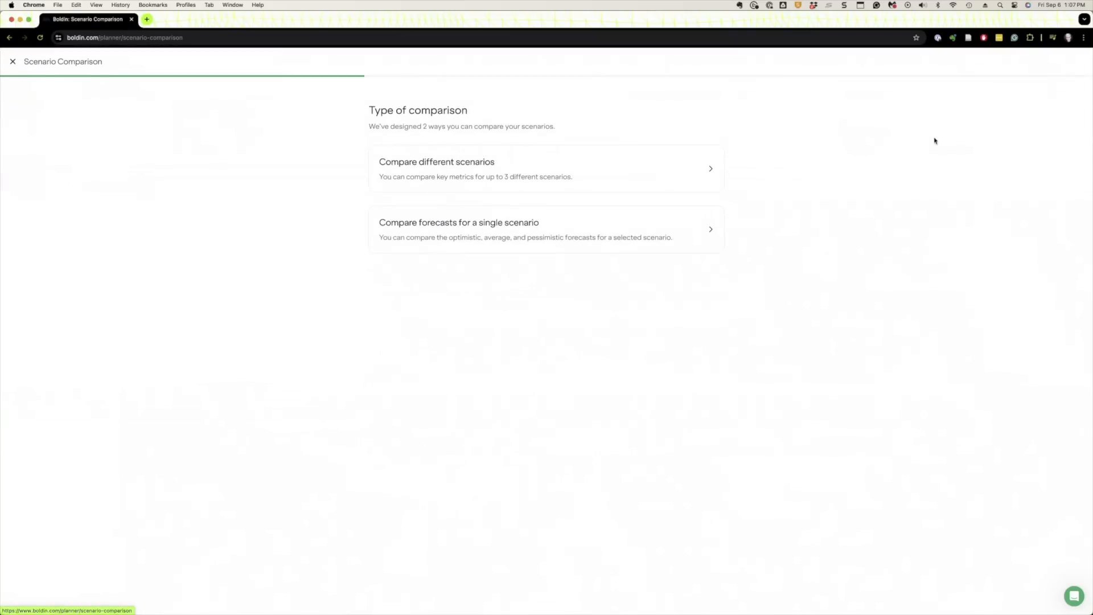
{"action": "left_click", "coordinate": [423, 167]}
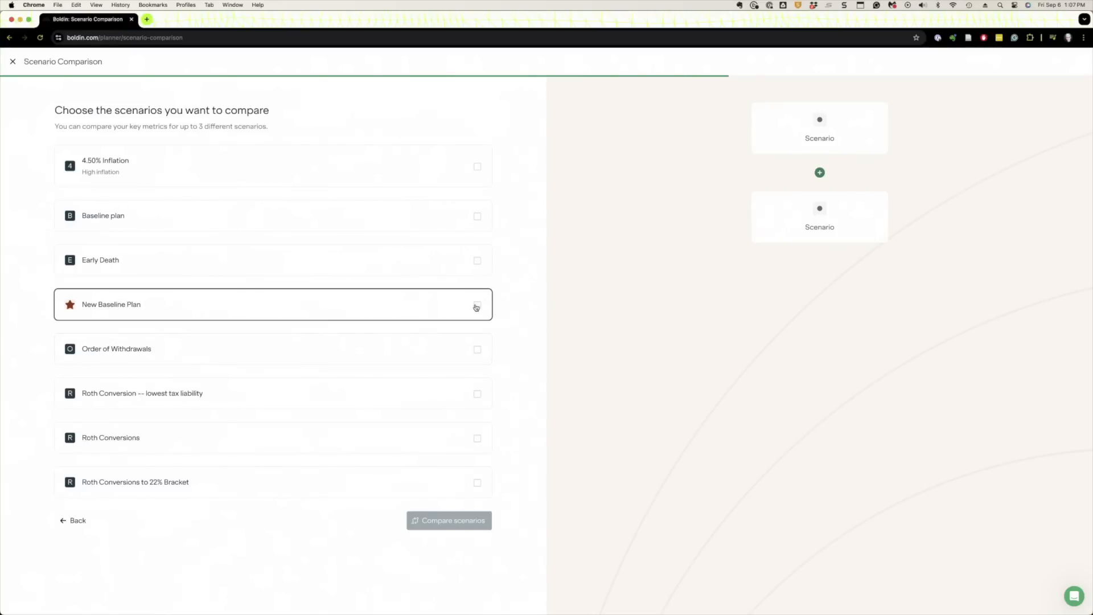
{"action": "left_click", "coordinate": [477, 306]}
{"action": "left_click", "coordinate": [478, 350]}
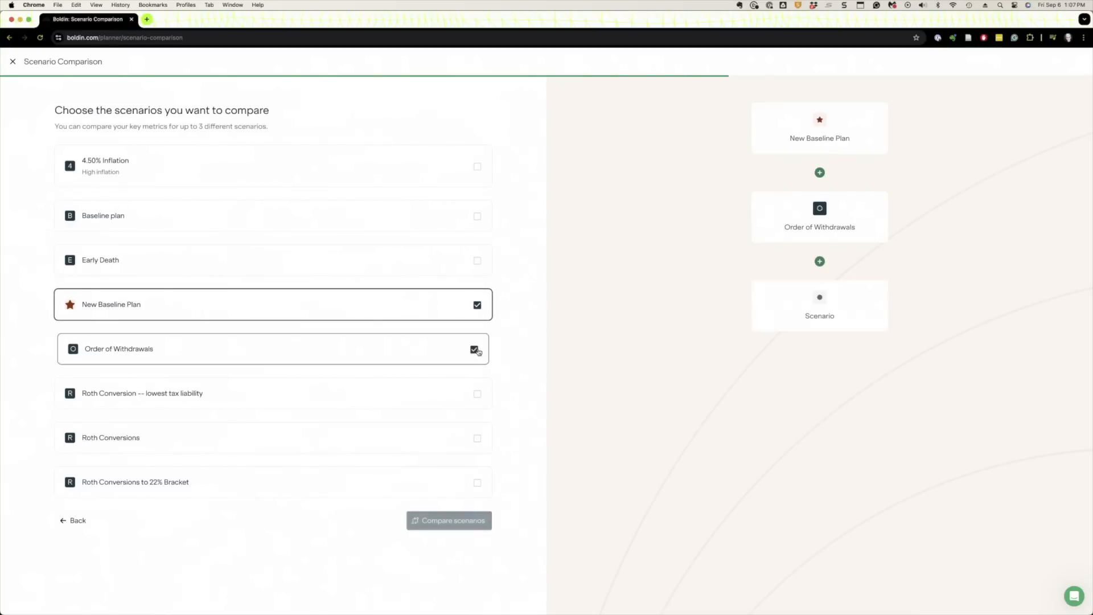
{"action": "left_click", "coordinate": [447, 520]}
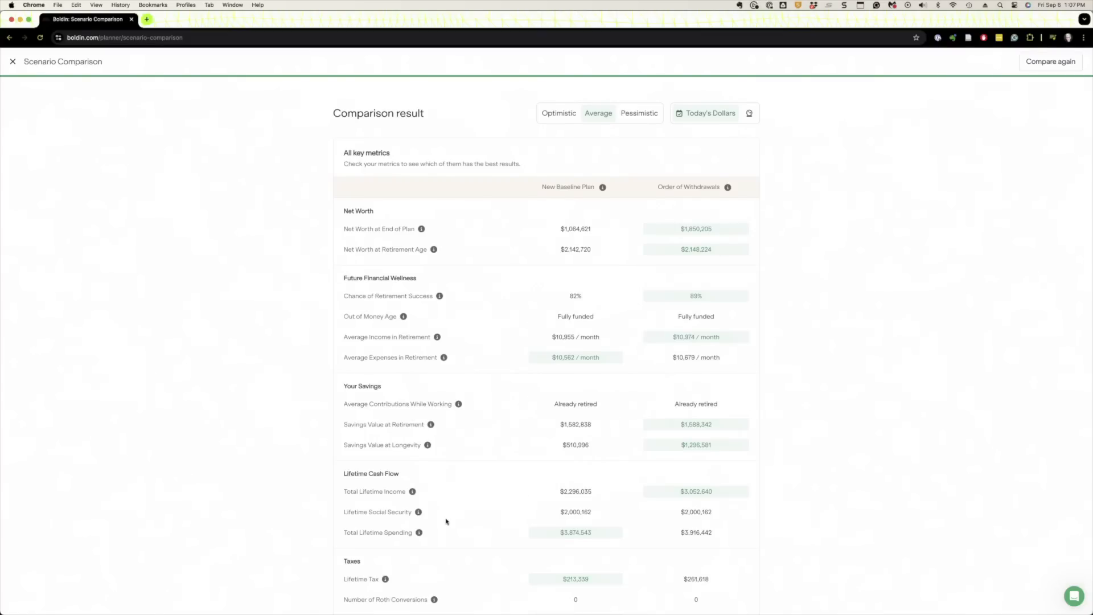
{"action": "scroll", "coordinate": [446, 521], "scroll_direction": "down", "scroll_amount": 4}
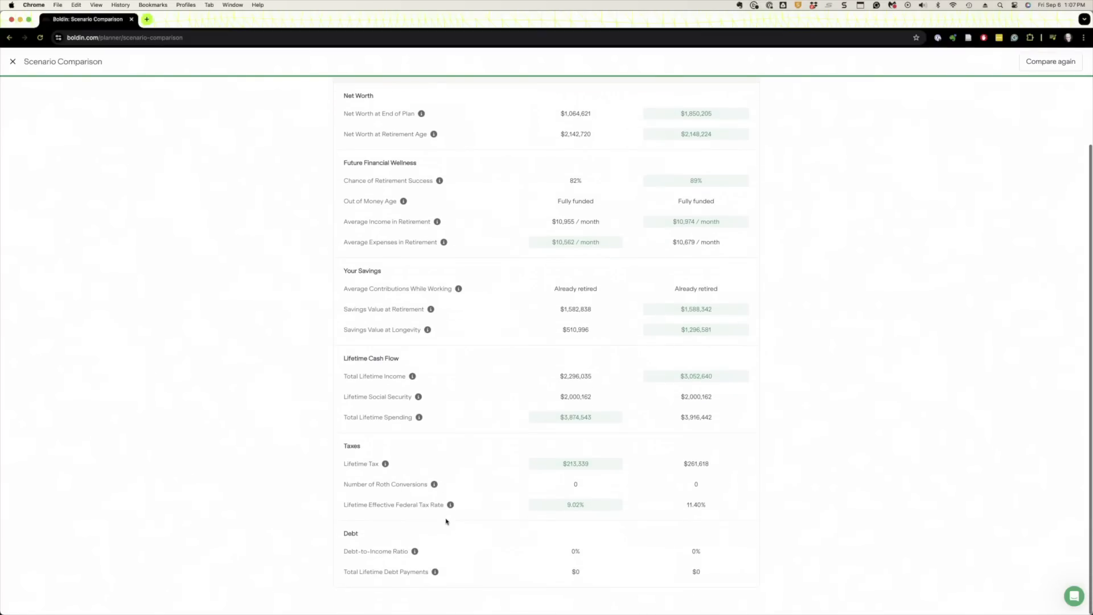
{"action": "scroll", "coordinate": [447, 521], "scroll_direction": "up", "scroll_amount": 4}
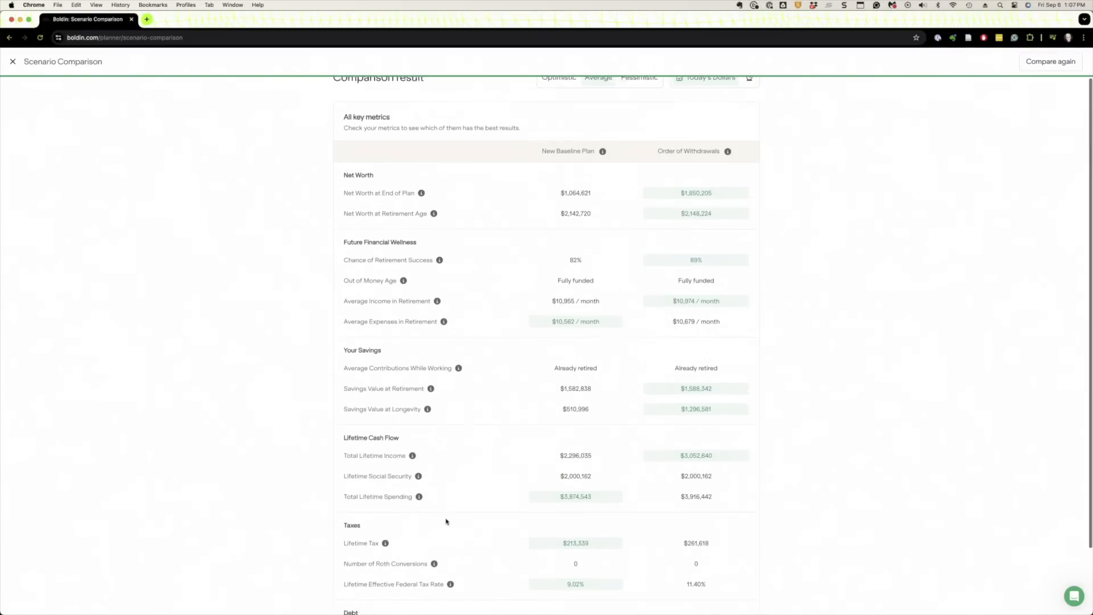
{"action": "scroll", "coordinate": [446, 521], "scroll_direction": "down", "scroll_amount": 3}
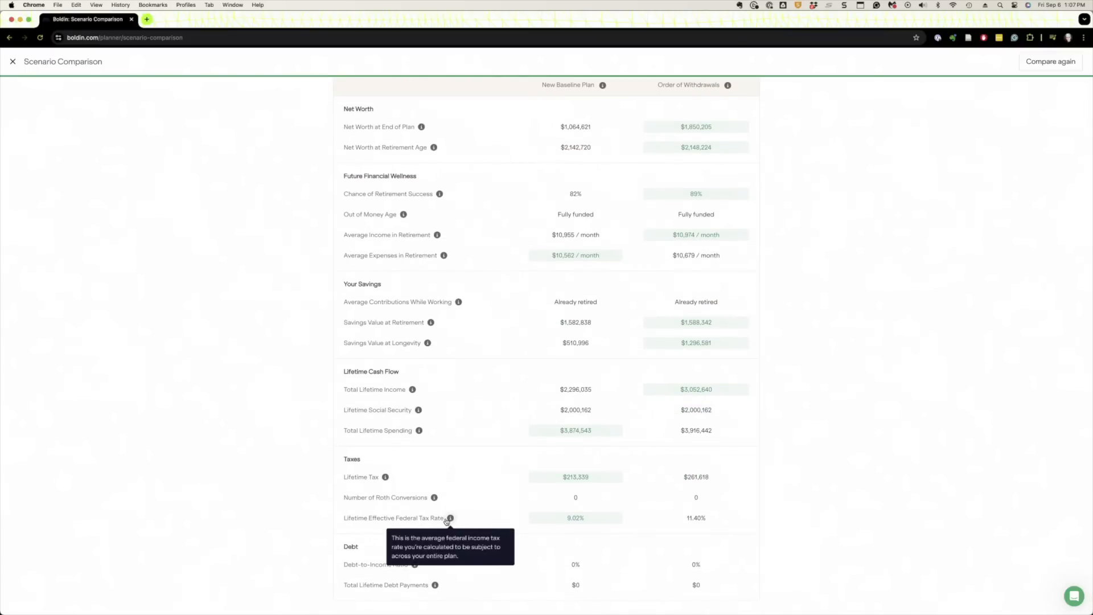